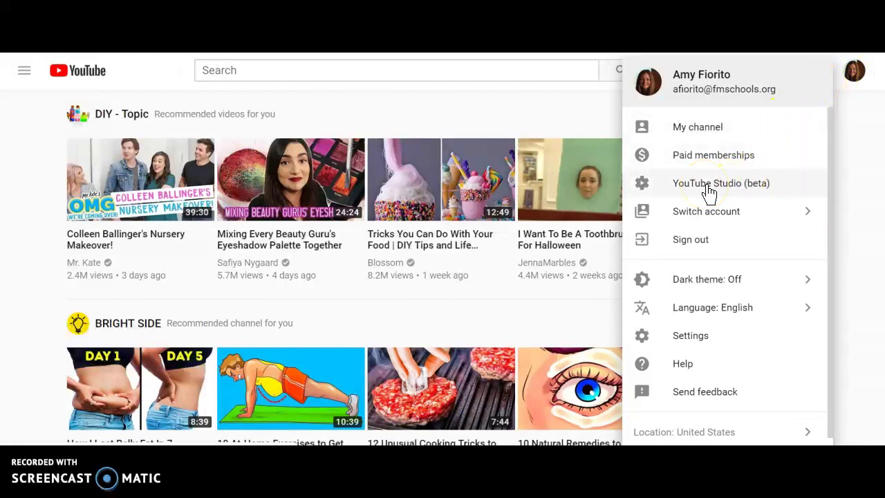
Open YouTube Studio (beta) and show the channel's list of videos.
click(741, 185)
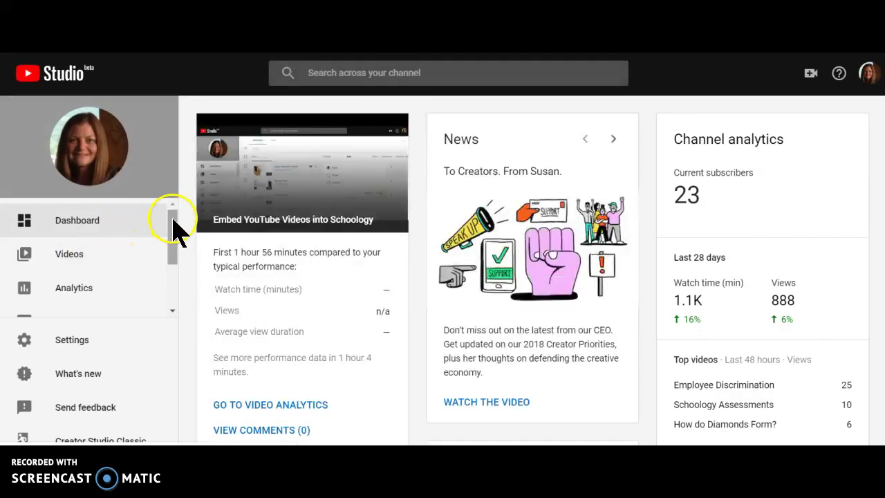
mouse_move(173, 229)
mouse_down()
mouse_move(174, 255)
mouse_move(174, 213)
mouse_up()
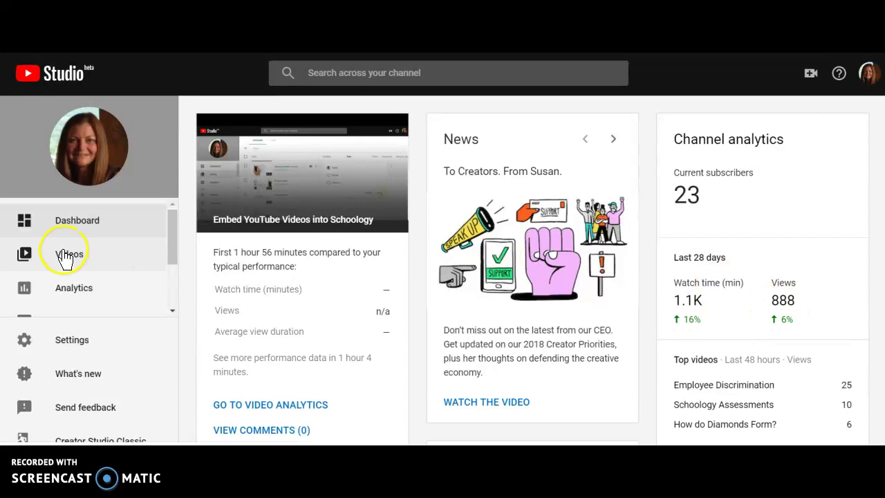
drag(170, 230, 176, 246)
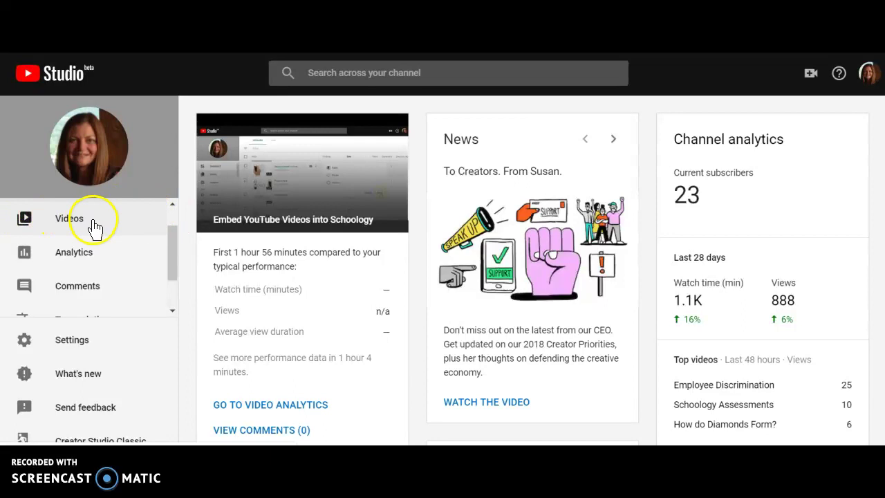
click(68, 219)
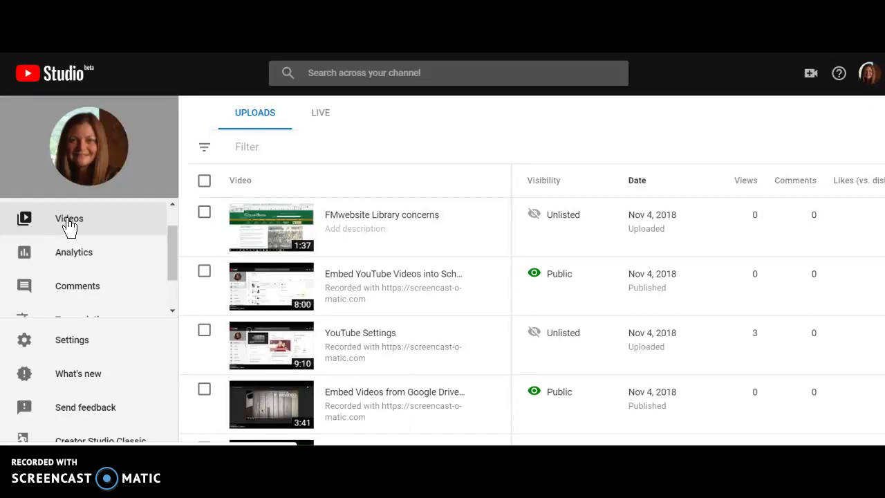
Look at the channel's live streams list and return to the uploaded videos.
click(513, 160)
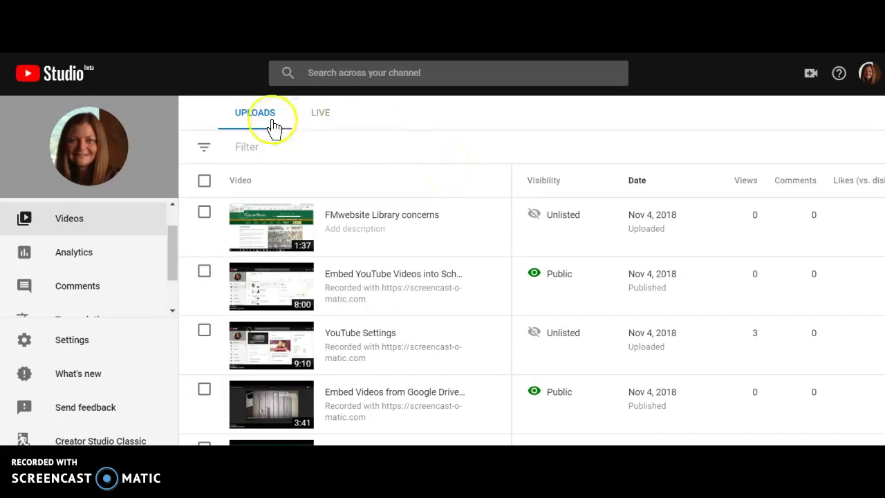
click(322, 116)
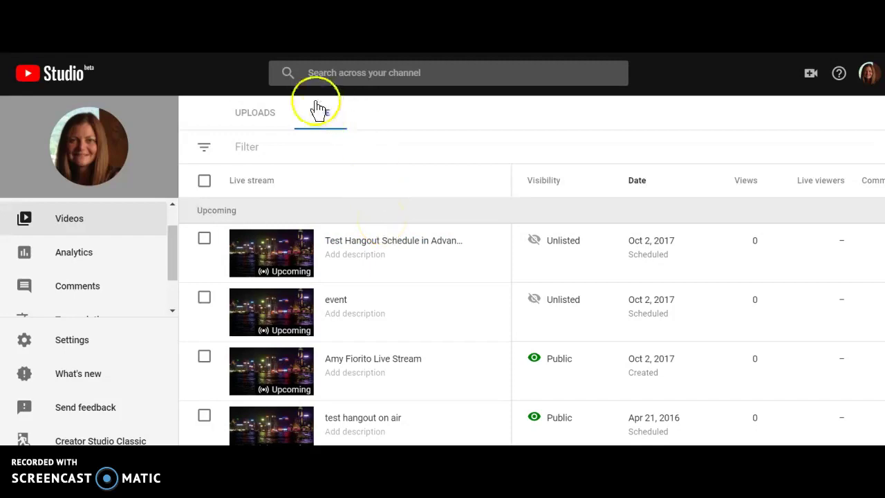
click(259, 118)
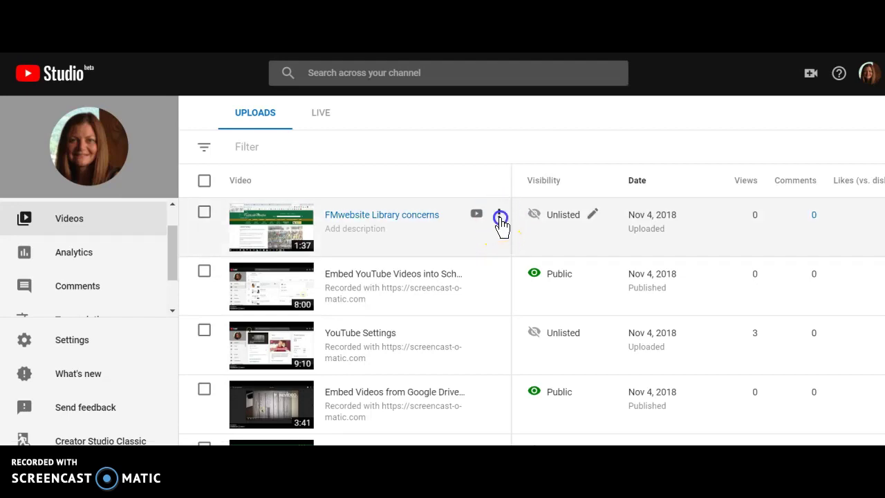
Examine the additional actions available for the FMwebsite Library concerns video and dismiss them.
click(498, 215)
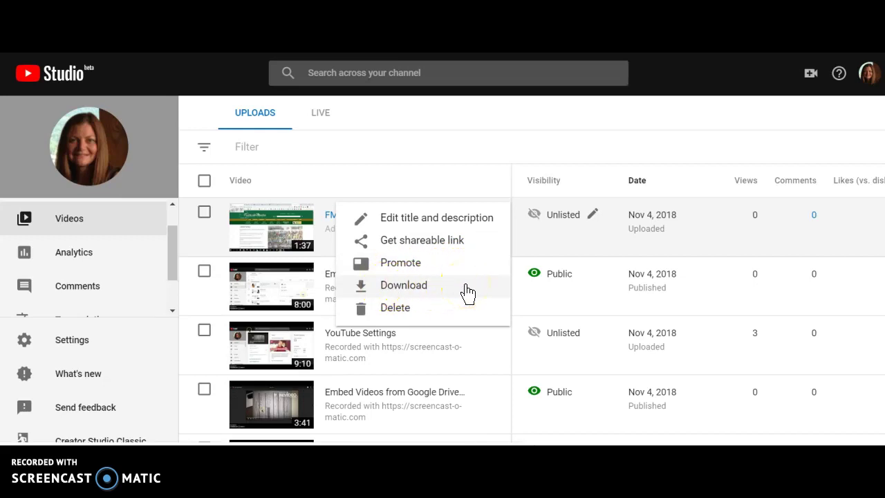
click(553, 144)
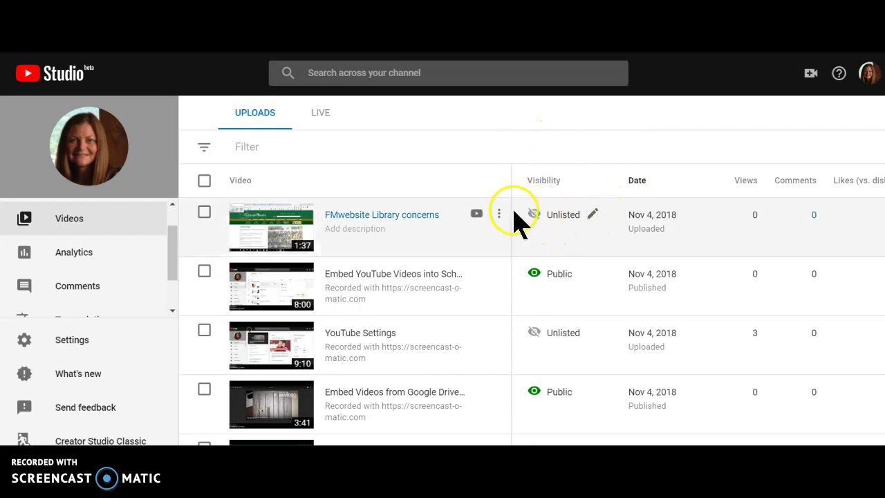
Try the Public visibility option for the FMwebsite Library concerns video, set it back to Unlisted and save.
mouse_move(592, 232)
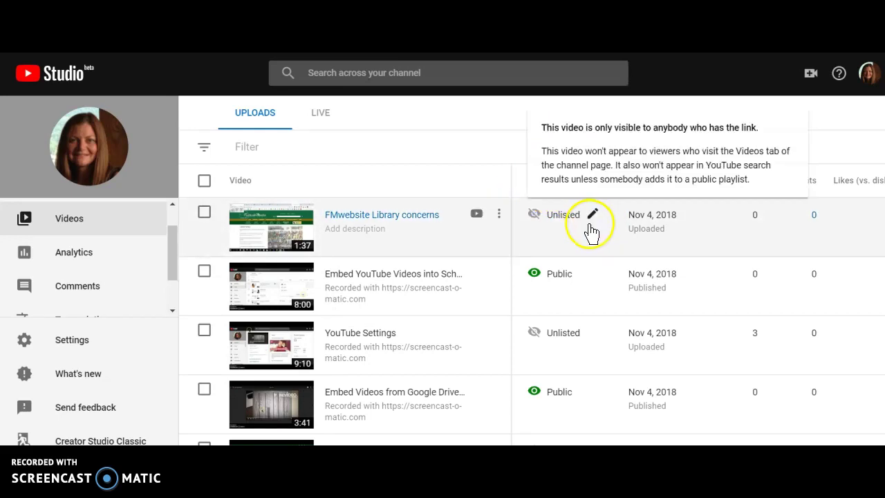
click(593, 228)
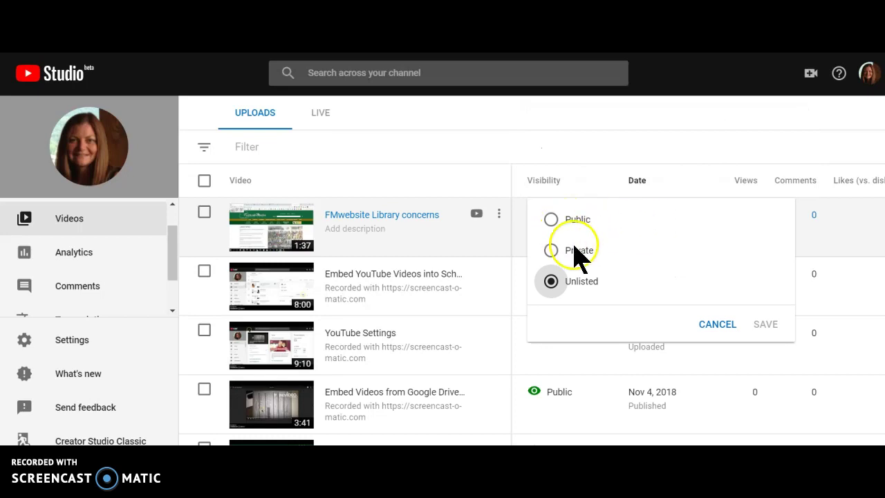
click(553, 222)
click(634, 225)
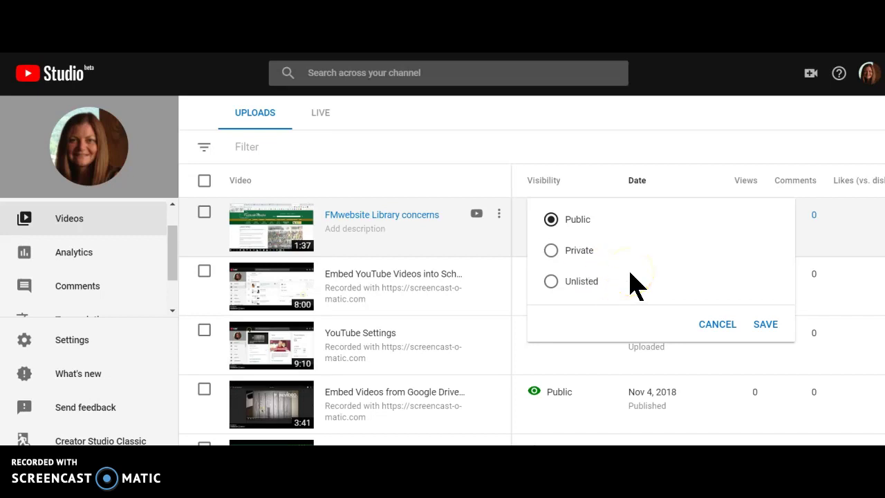
click(551, 284)
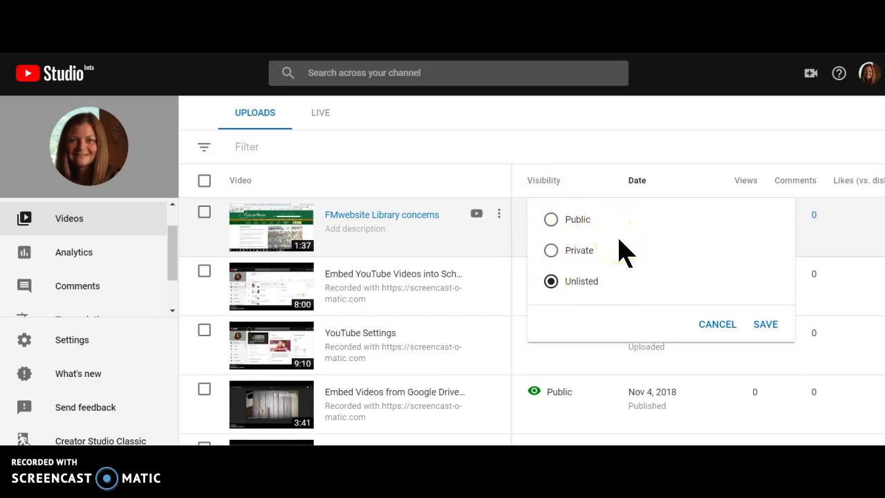
click(766, 325)
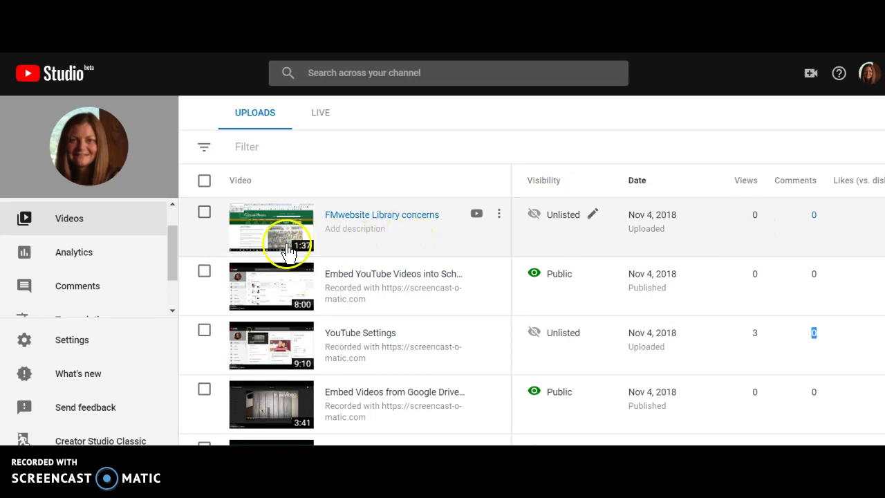
Select the FMwebsite Library concerns video and examine all the bulk edit options offered for it.
click(204, 215)
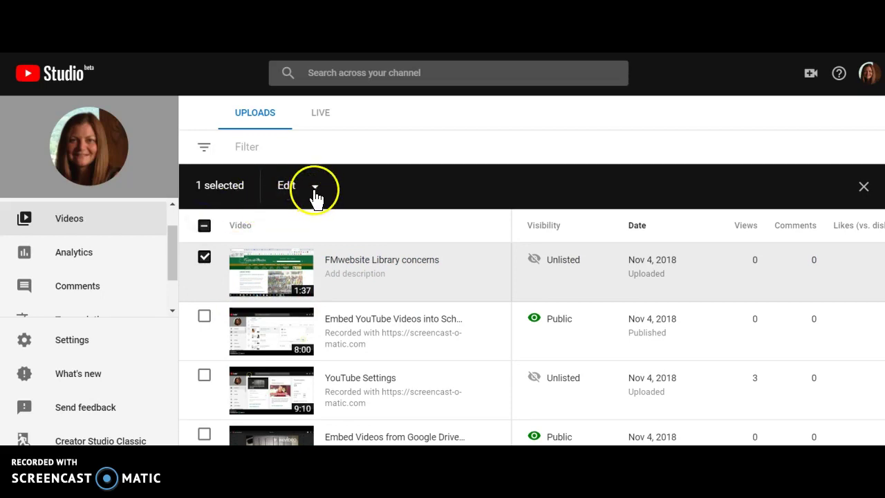
click(314, 189)
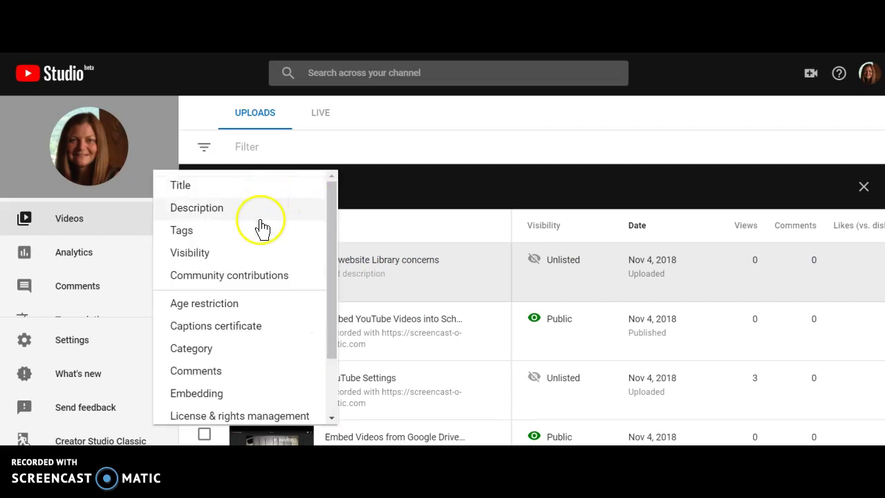
drag(331, 260, 327, 339)
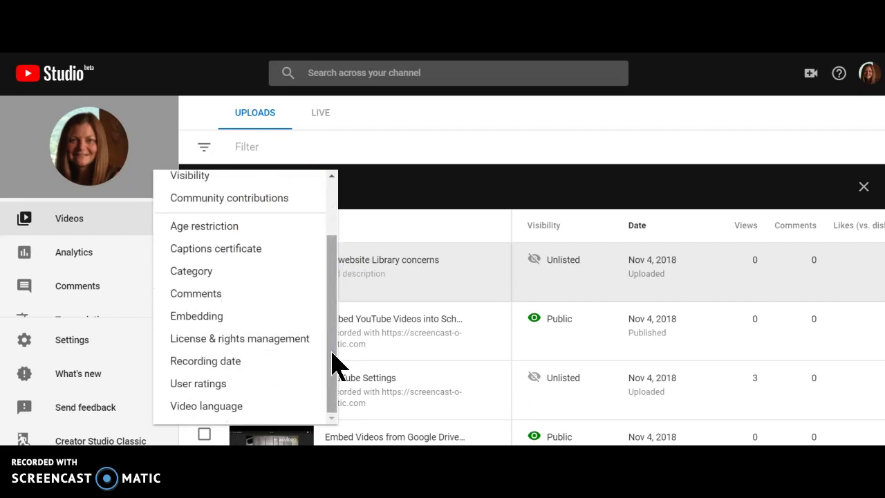
drag(330, 371, 329, 350)
drag(329, 271, 330, 399)
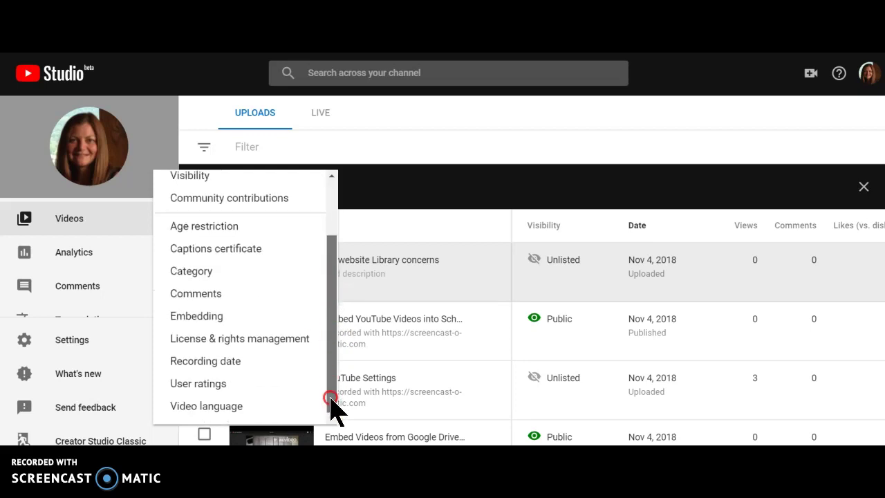
mouse_move(332, 365)
mouse_down()
mouse_move(334, 287)
mouse_move(332, 359)
mouse_up()
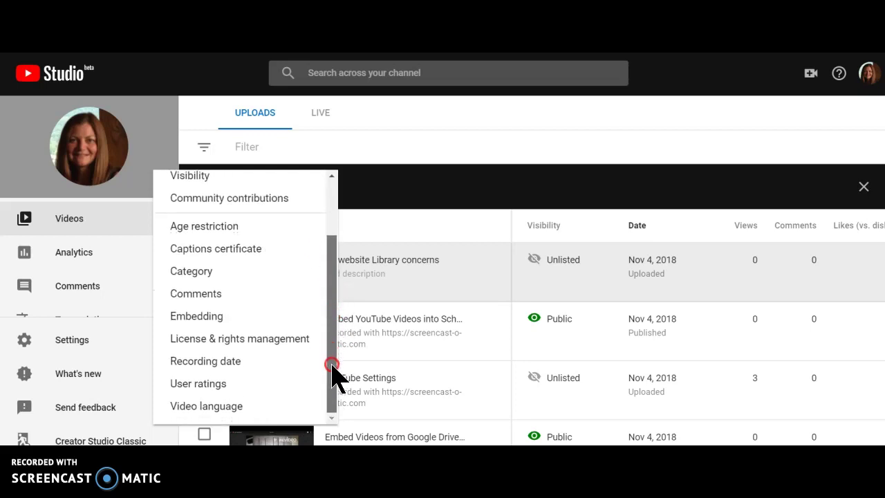
right_click(332, 365)
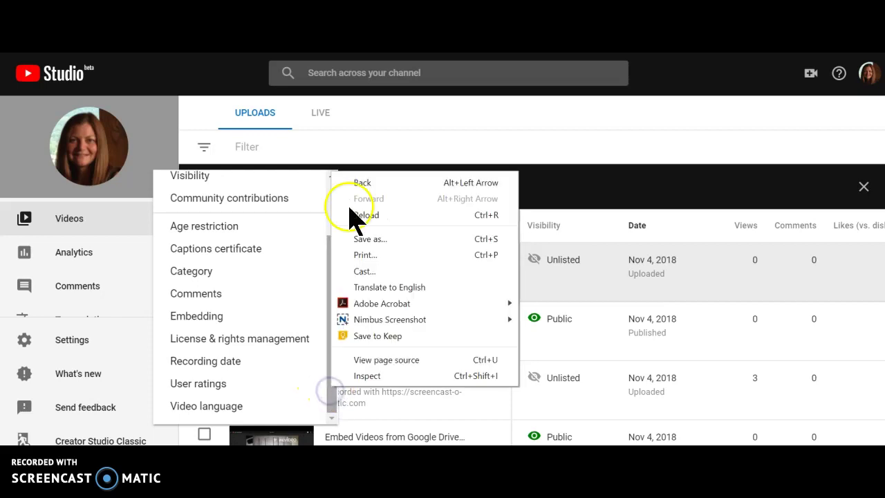
click(440, 150)
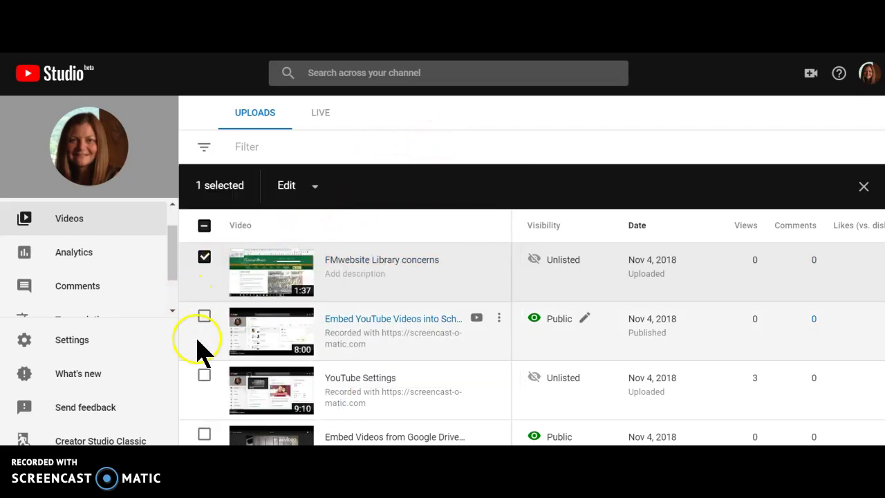
Add the YouTube Settings video to the selection, review the bulk edit options for both videos and deselect them.
click(204, 374)
right_click(205, 373)
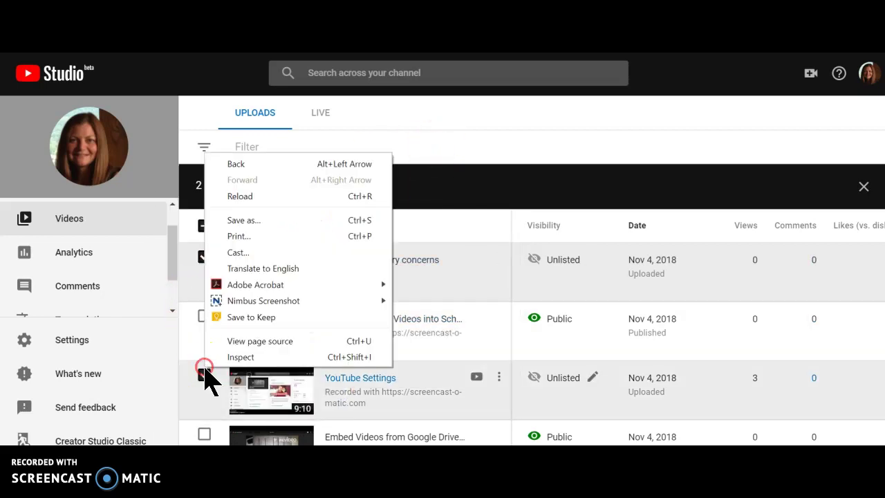
click(424, 121)
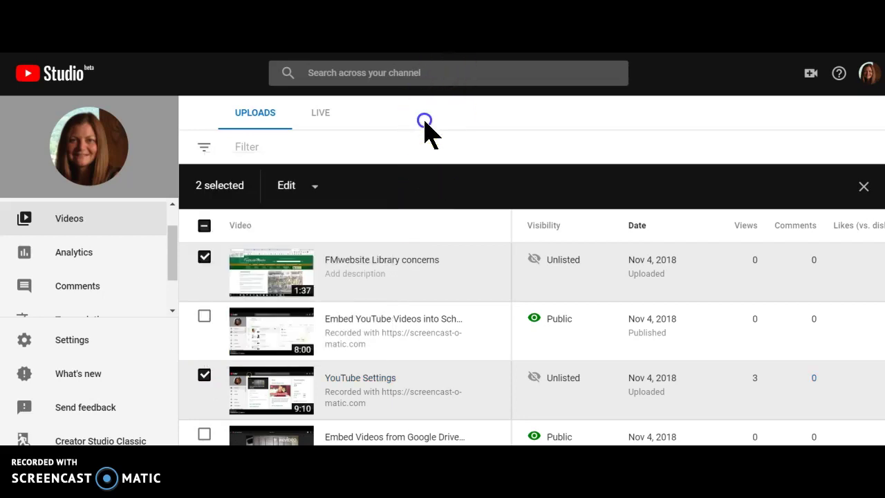
click(313, 186)
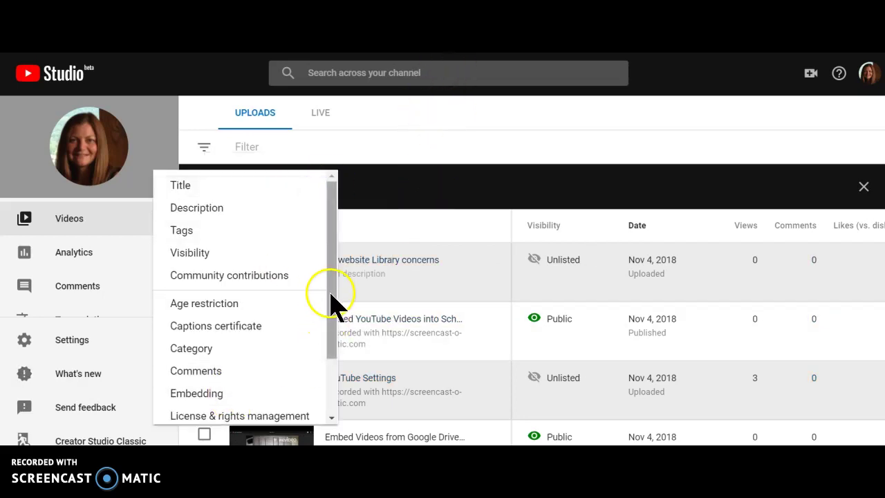
drag(332, 288, 331, 365)
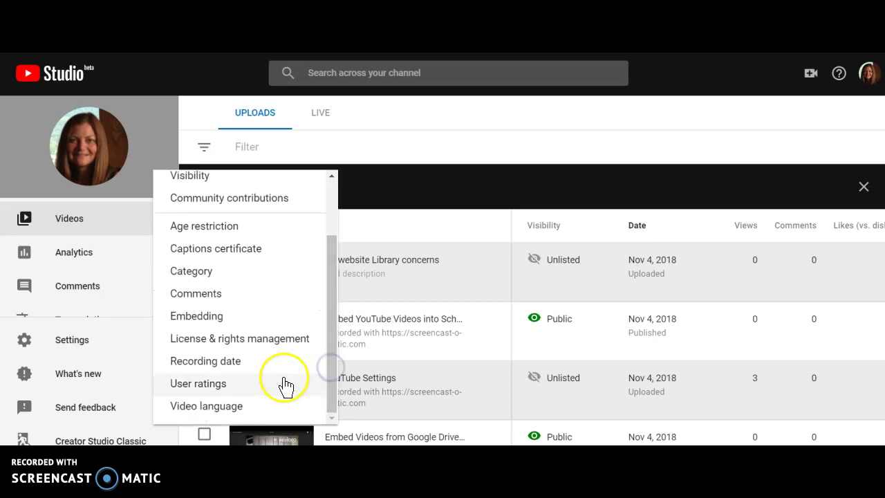
click(446, 126)
click(204, 256)
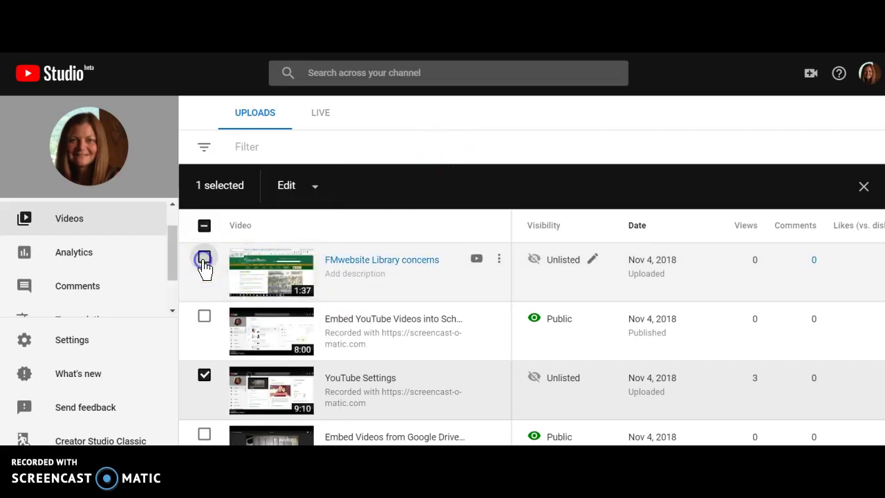
click(204, 377)
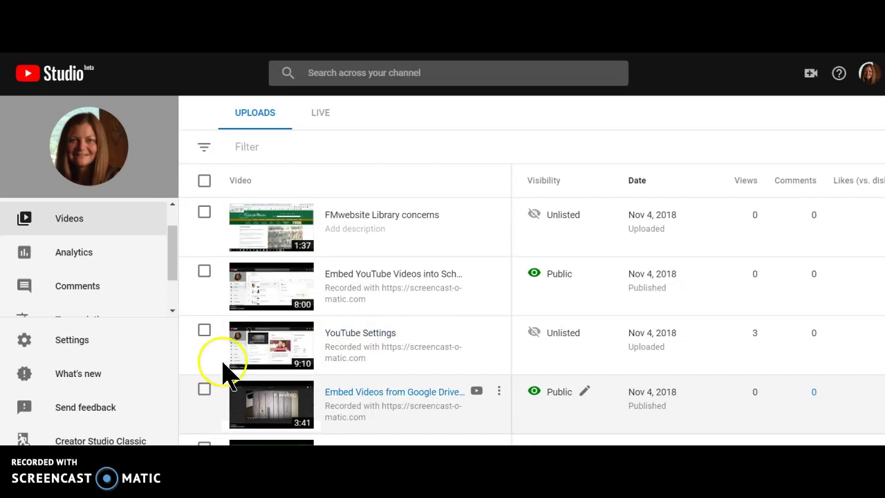
Open the details of the FMwebsite Library concerns video and review its basic and advanced settings.
click(381, 215)
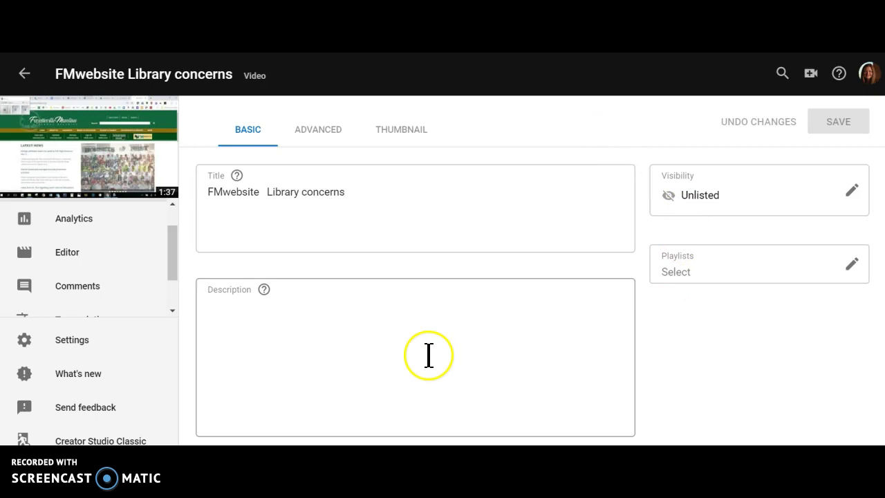
scroll(660, 423, down, 1)
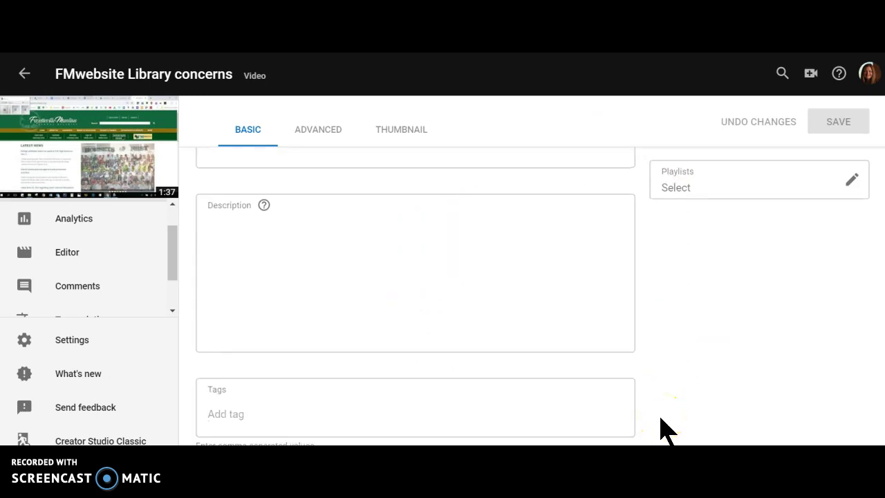
scroll(659, 423, up, 1)
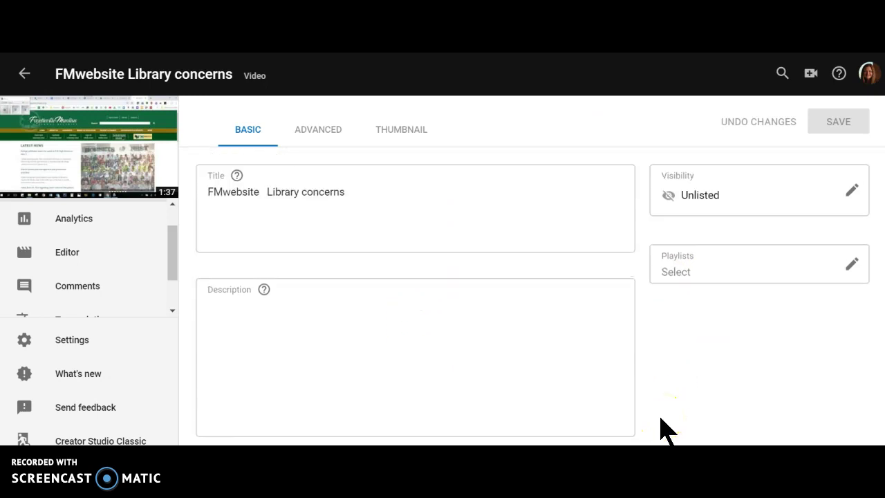
click(332, 142)
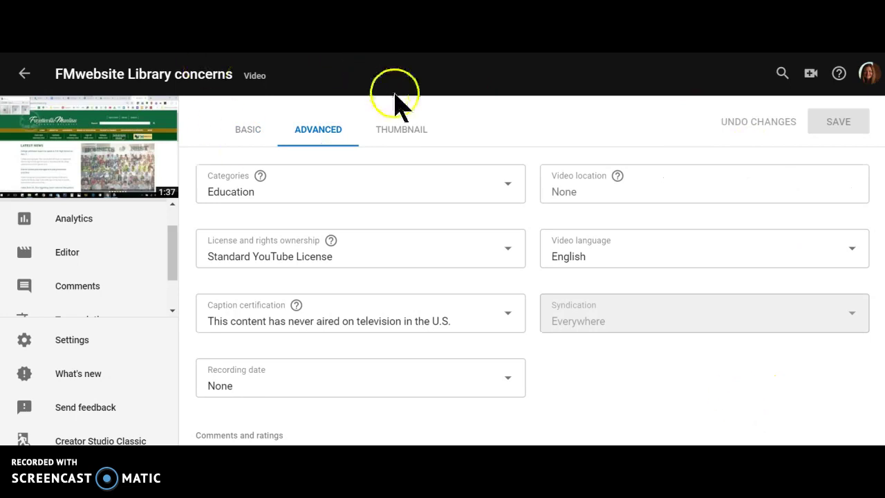
Choose the autogenerated thumbnail showing the Library Media Centers page for the FMwebsite Library concerns video.
click(401, 137)
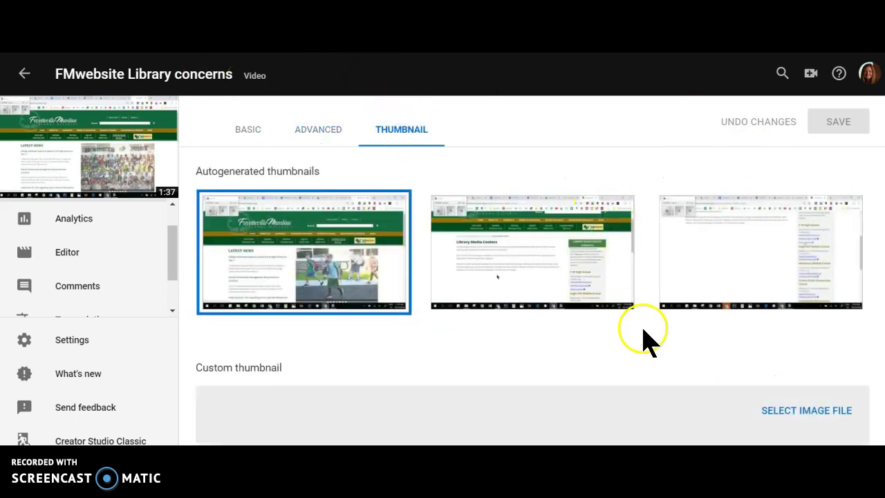
click(725, 253)
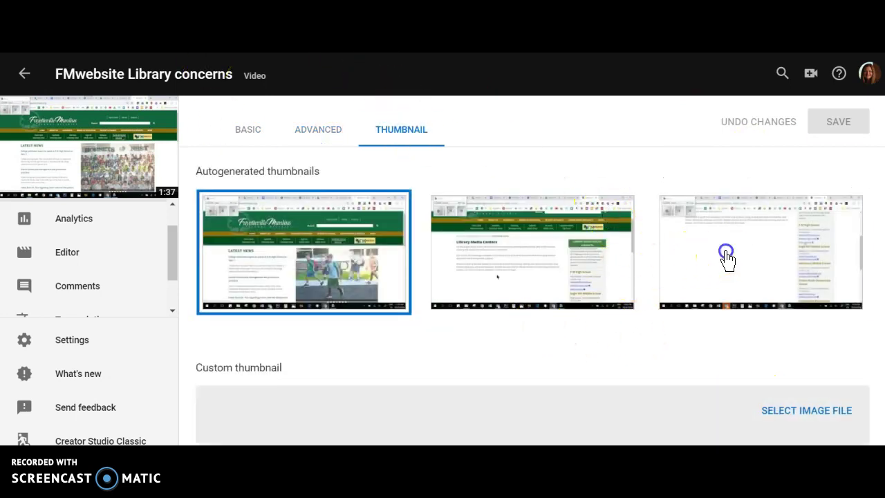
click(584, 270)
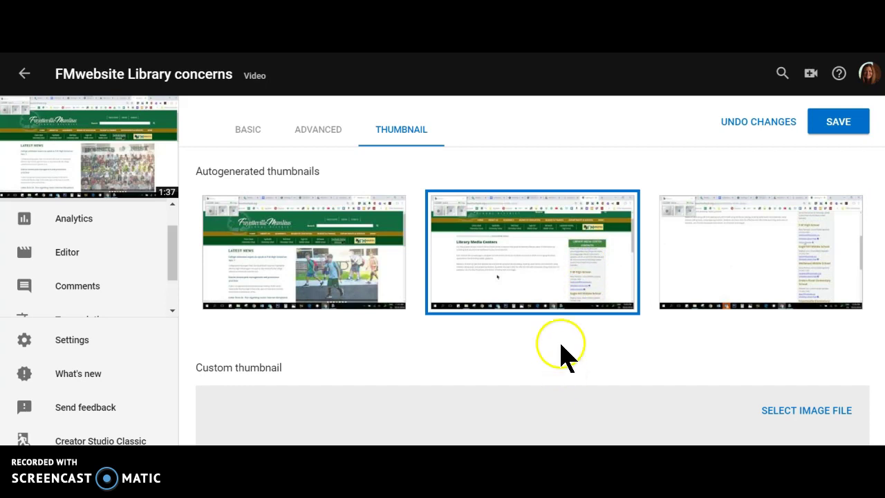
scroll(664, 366, down, 2)
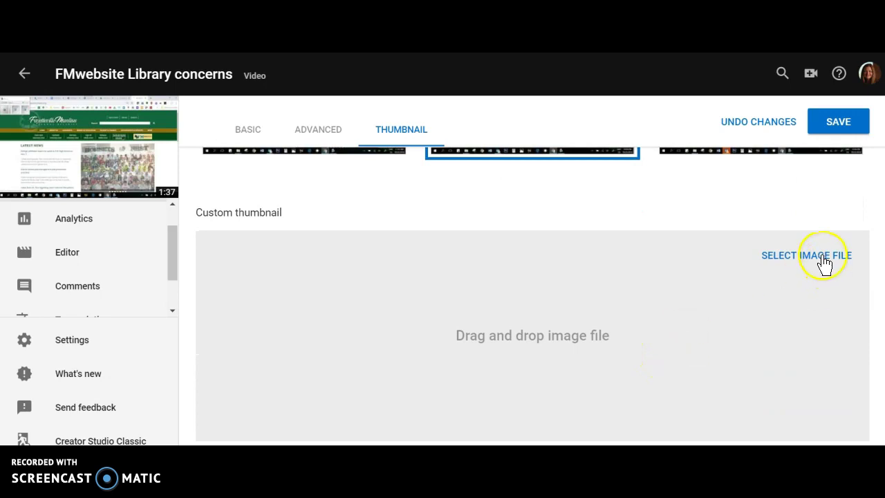
Save the new thumbnail choice for the FMwebsite Library concerns video.
scroll(622, 237, up, 1)
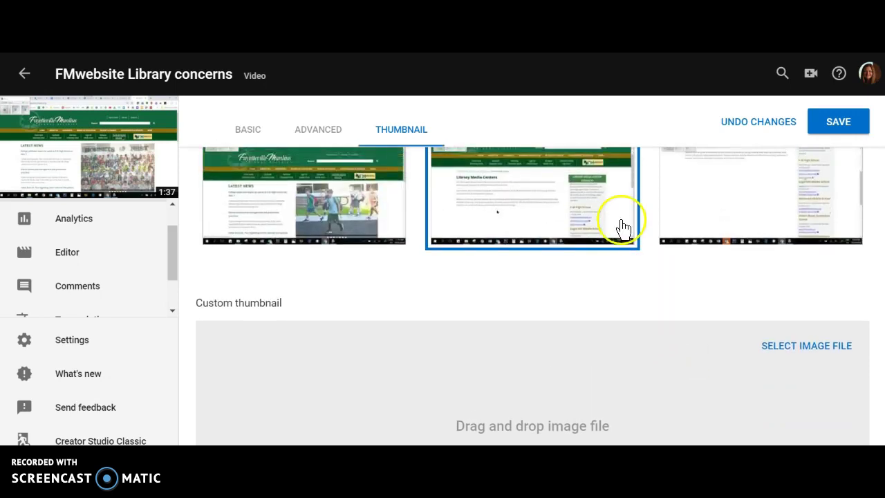
scroll(622, 225, up, 1)
click(849, 134)
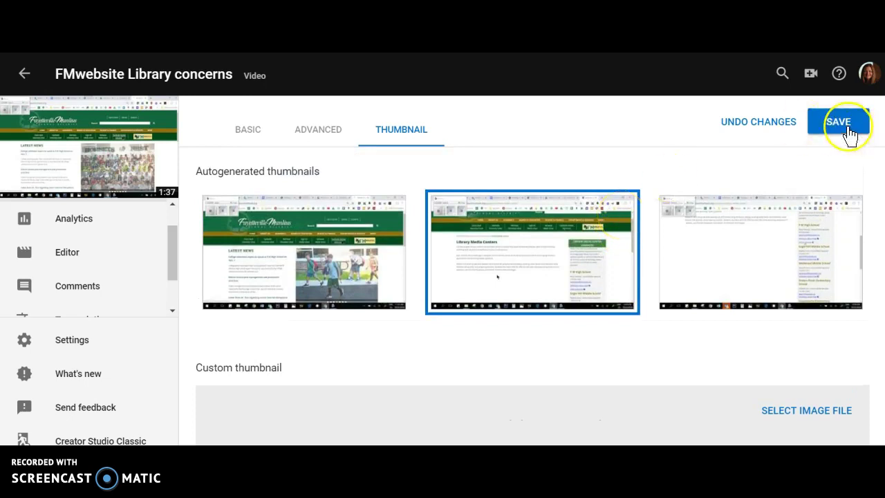
right_click(849, 133)
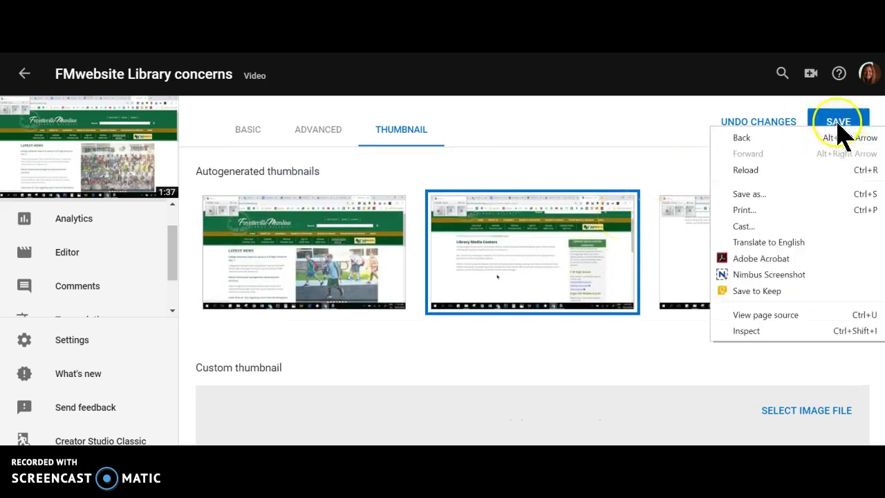
click(824, 122)
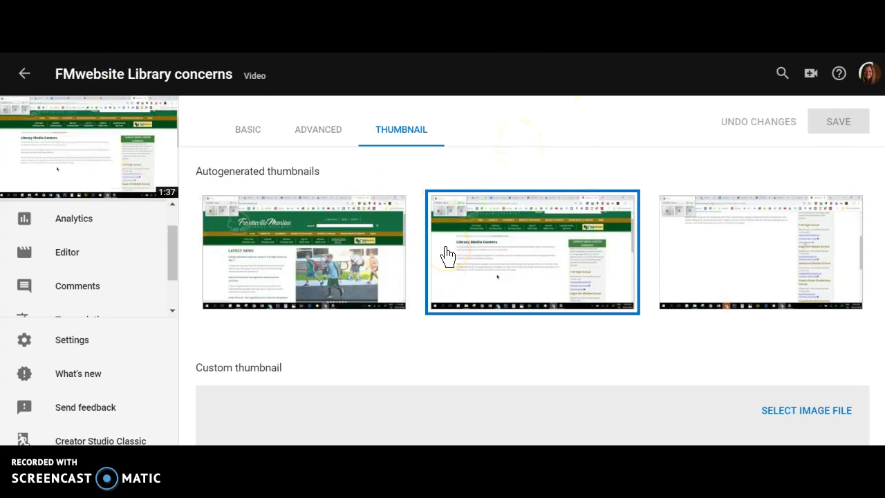
Open the analytics of the FMwebsite Library concerns video and review its overview since publishing.
drag(174, 258, 174, 226)
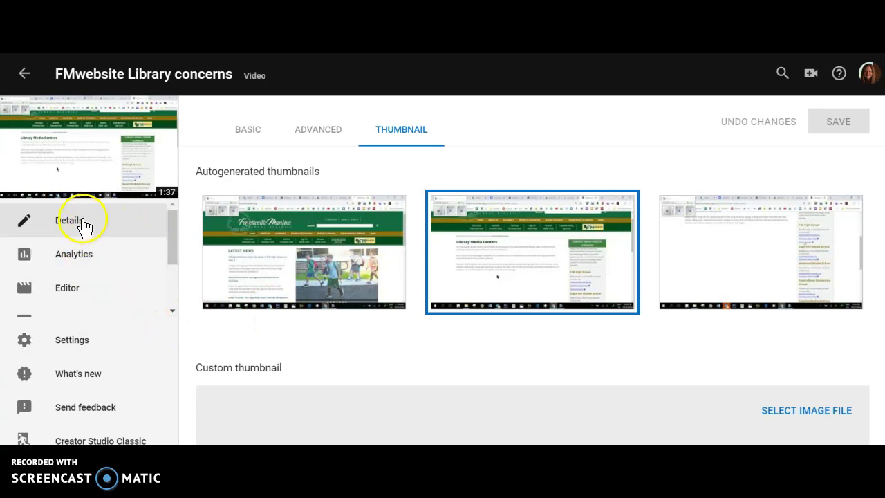
click(88, 259)
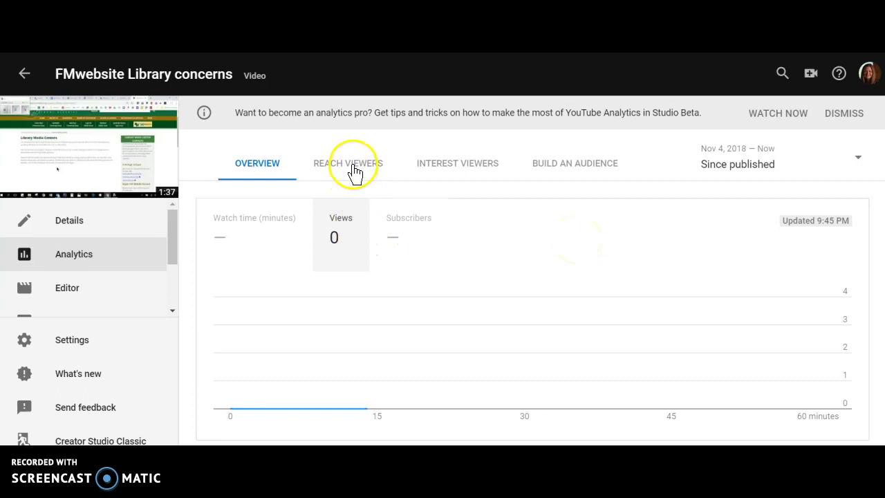
mouse_move(644, 299)
scroll(644, 311, down, 3)
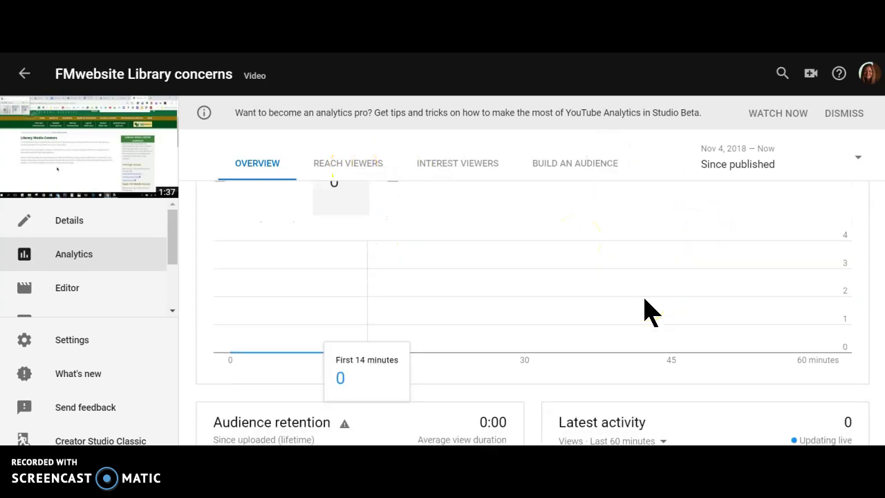
scroll(644, 311, up, 3)
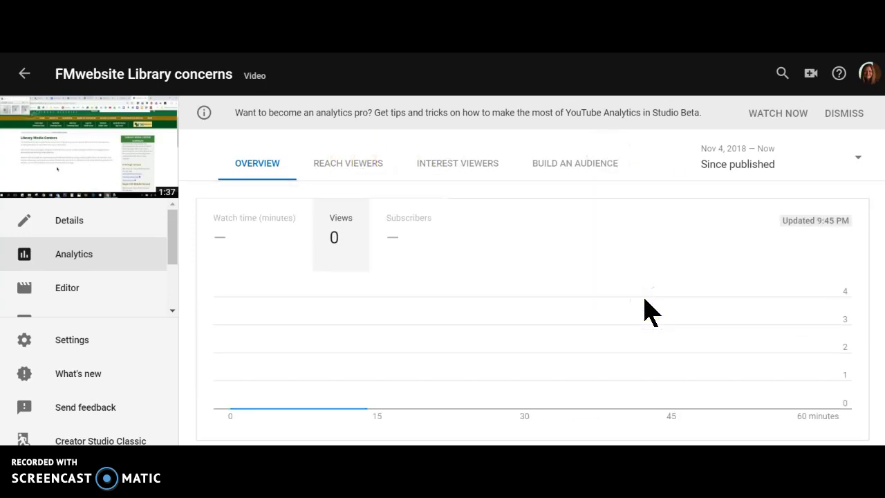
Open the FMwebsite Library concerns video in the editor and examine its preview and timeline tracks.
click(74, 296)
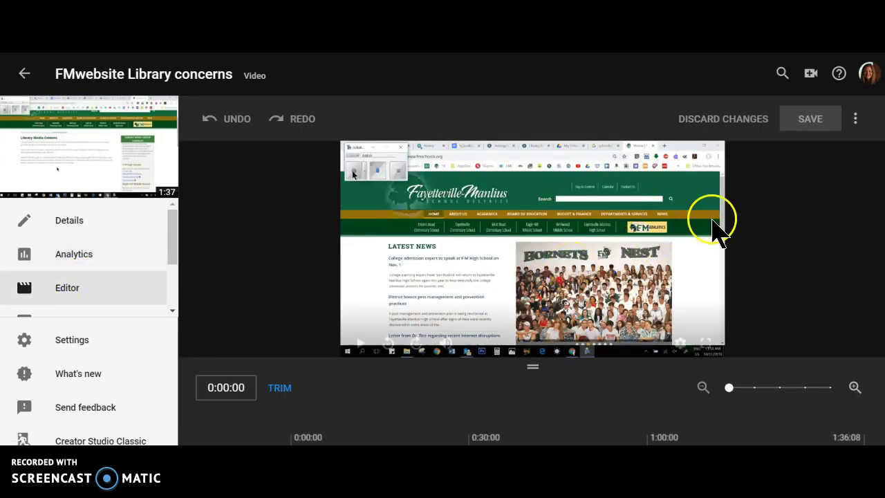
scroll(764, 245, down, 1)
scroll(764, 246, down, 2)
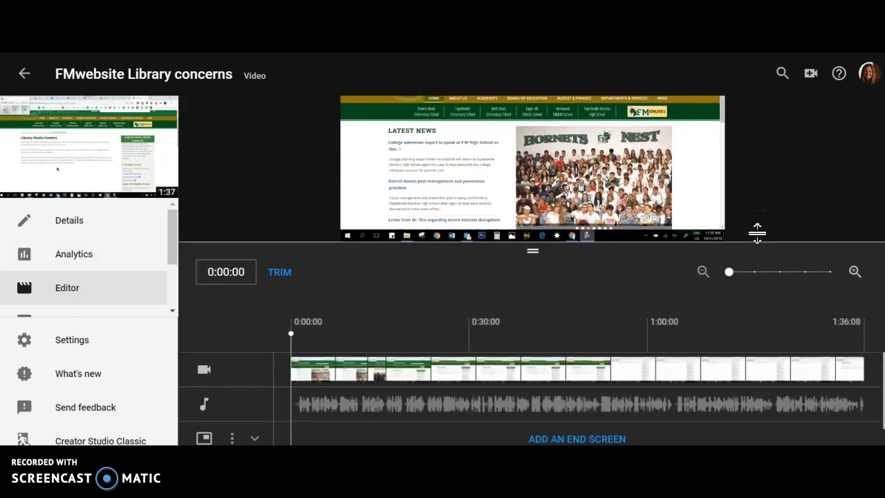
scroll(758, 226, up, 3)
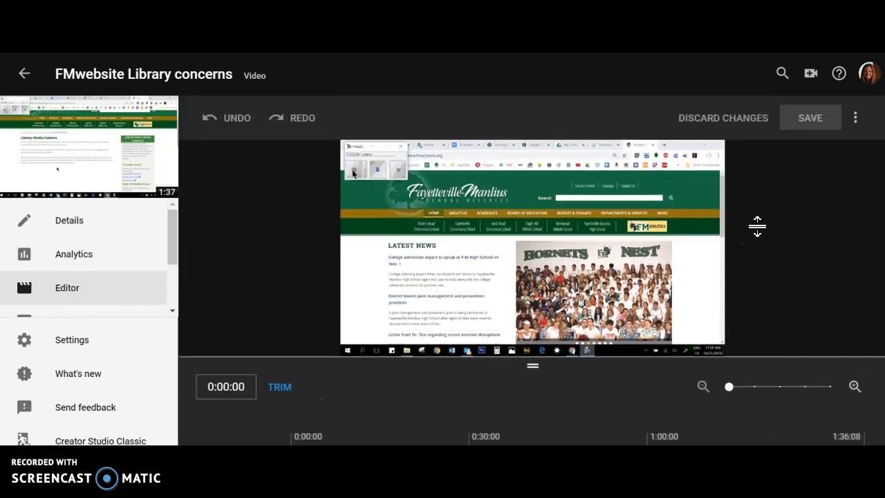
scroll(764, 237, down, 1)
scroll(764, 242, down, 1)
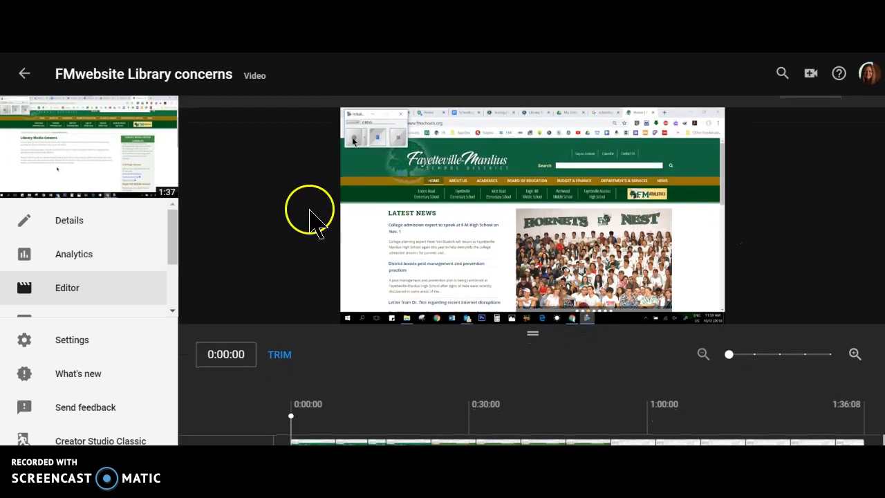
Play the opening of the video in the editor preview, pause it after about five seconds and review the editing options.
click(579, 226)
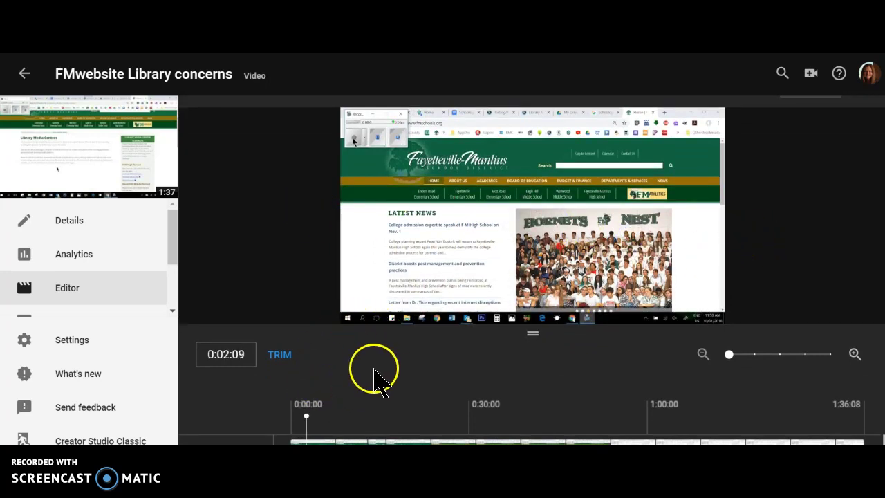
scroll(375, 373, up, 1)
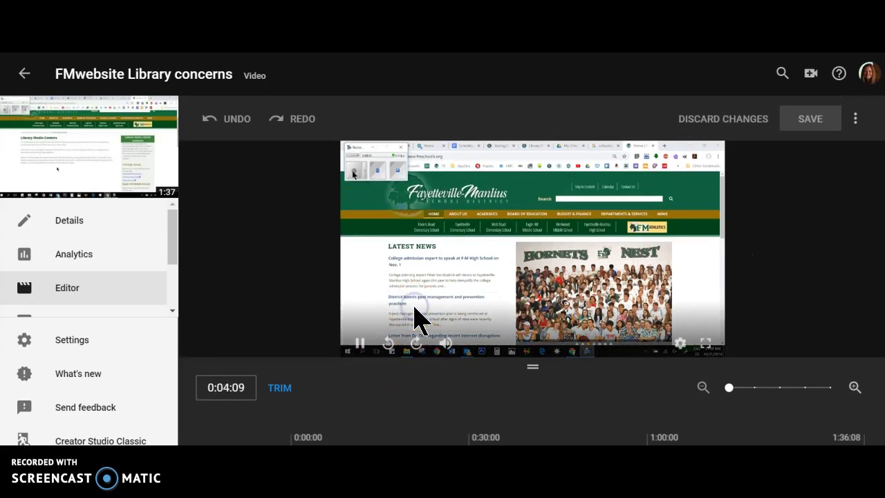
click(359, 344)
click(788, 265)
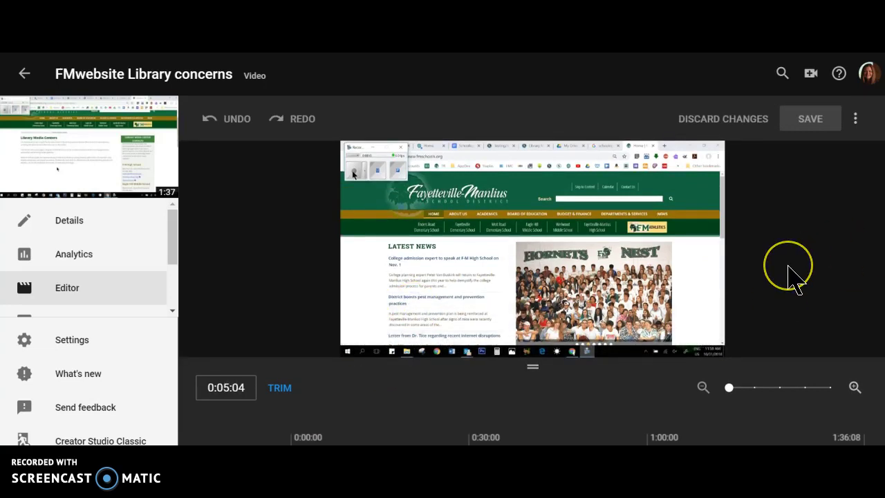
scroll(788, 266, down, 3)
scroll(788, 266, up, 3)
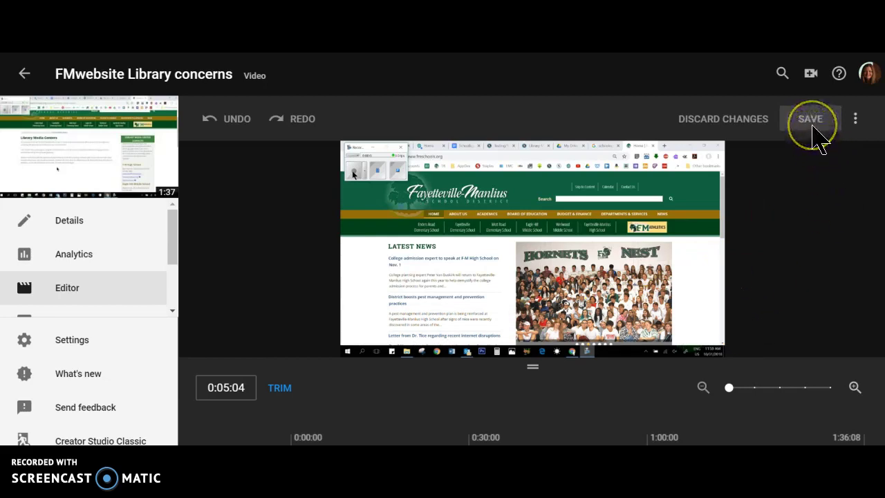
Review the video's comments, then its transcriptions and the option to add a language.
drag(173, 213, 172, 261)
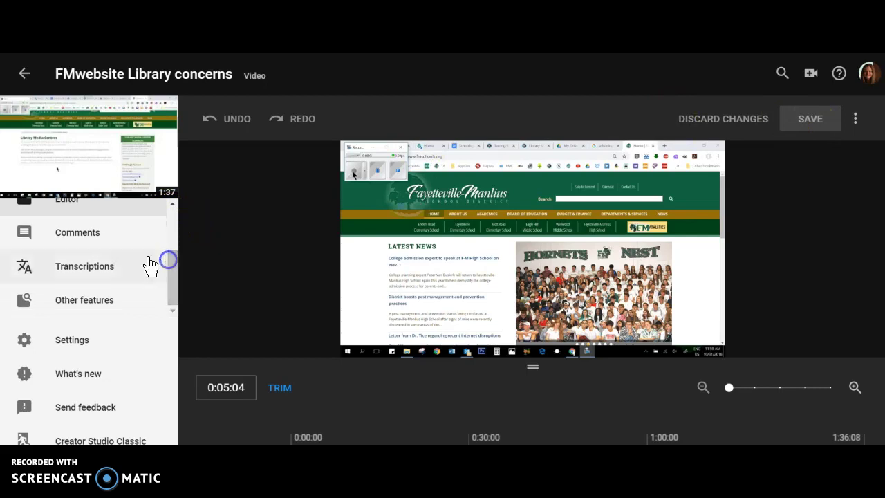
click(101, 247)
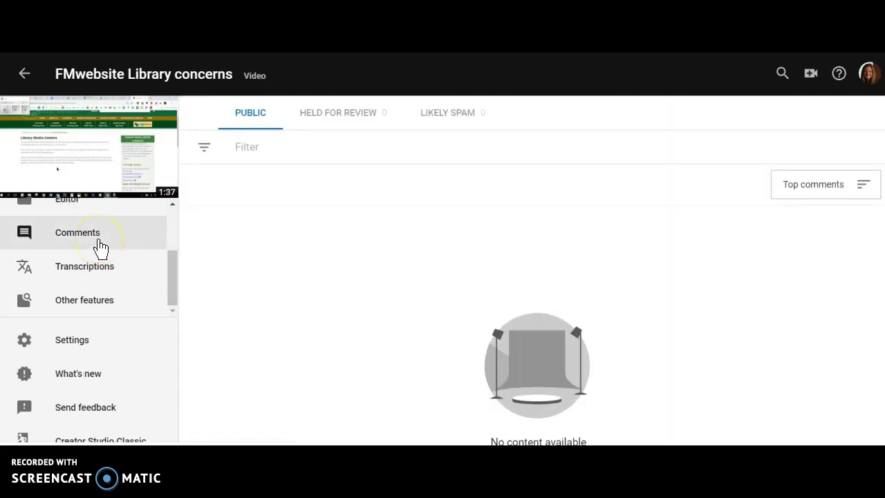
click(101, 276)
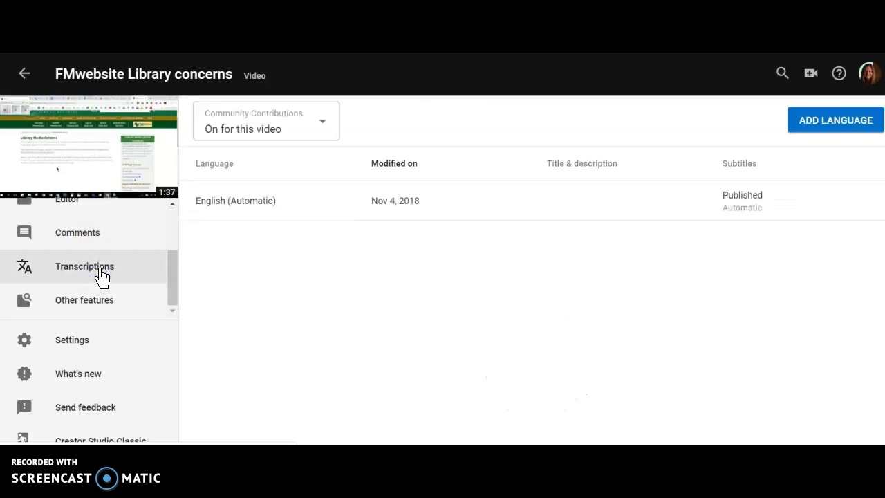
click(856, 136)
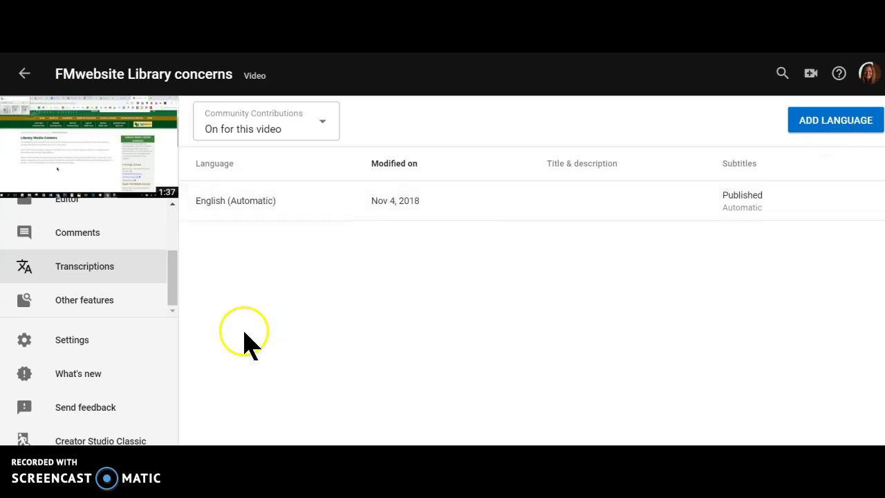
Open the copyright feature for the video in Creator Studio Classic, look through the video list and return to YouTube Studio.
mouse_move(114, 300)
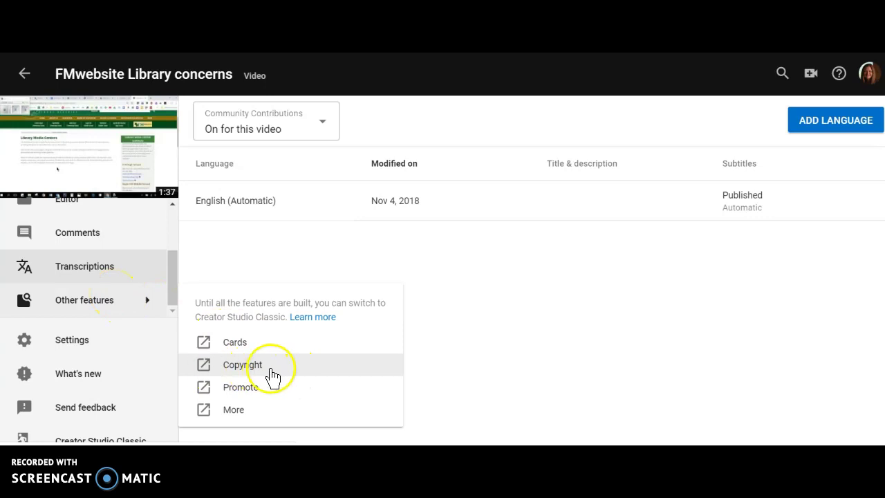
click(271, 369)
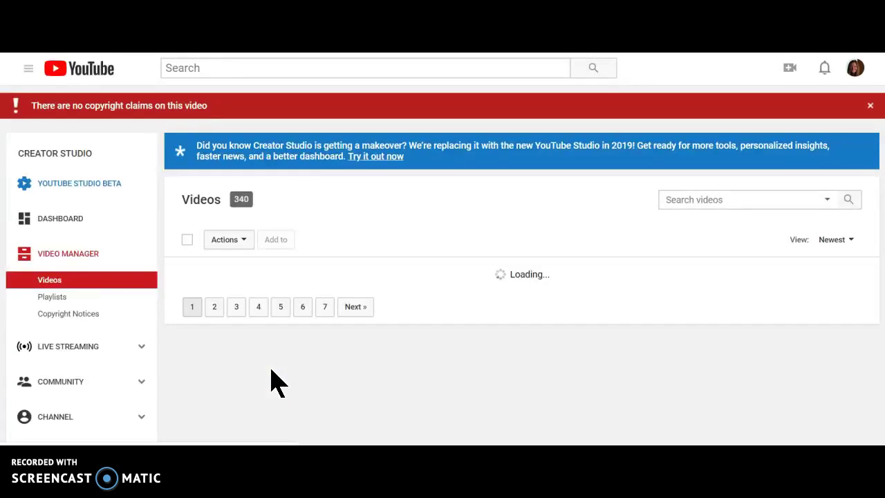
click(483, 255)
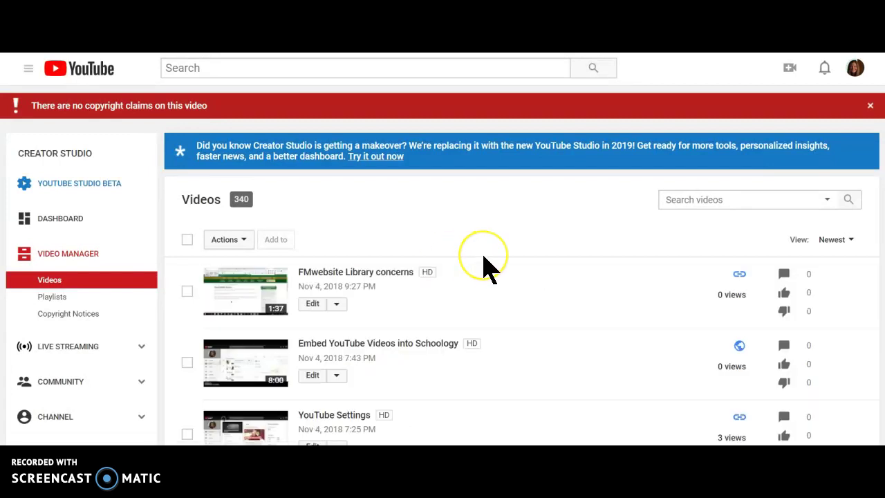
scroll(484, 258, down, 1)
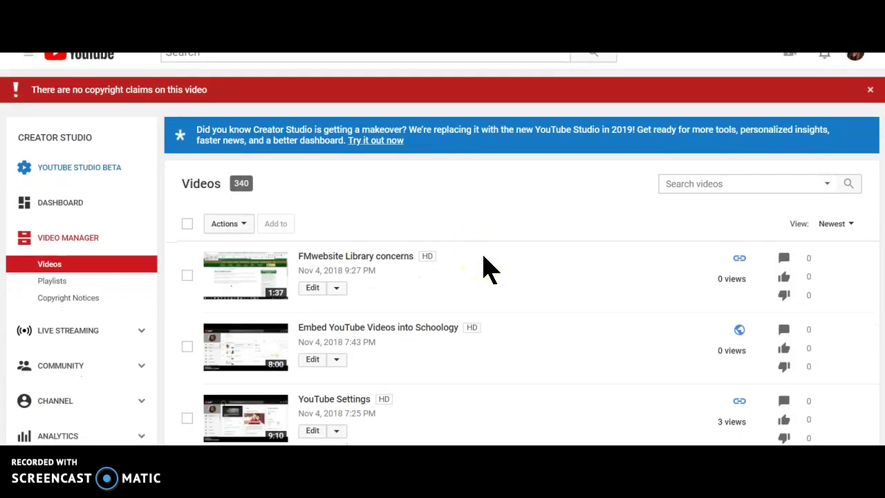
scroll(483, 257, down, 3)
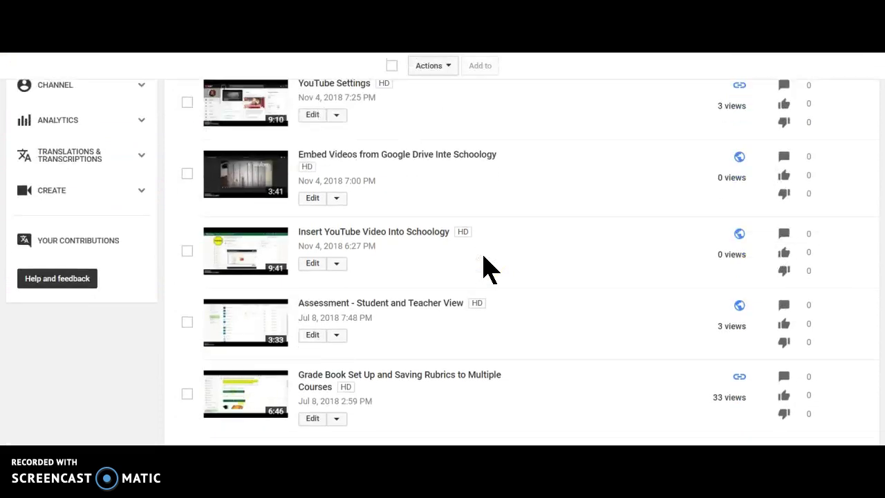
scroll(484, 257, up, 4)
click(481, 250)
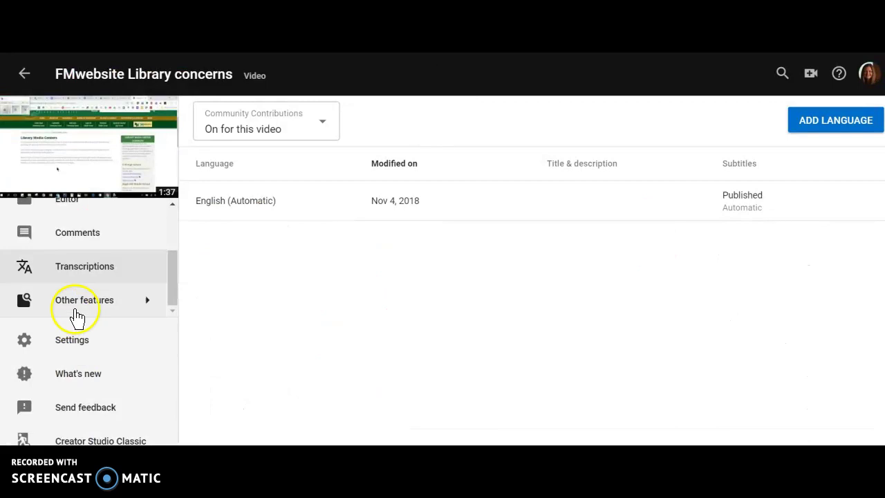
Return from the FMwebsite Library concerns video to the channel's list of uploads and look over the channel sections.
drag(172, 288, 172, 231)
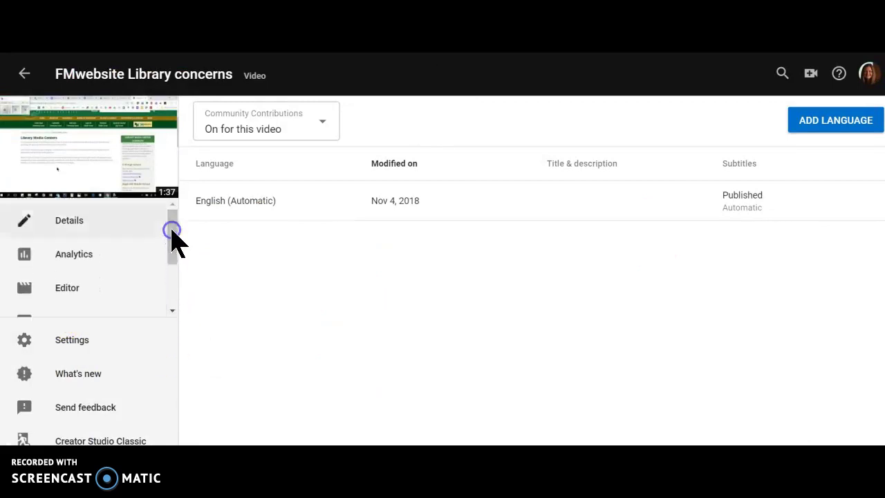
click(24, 73)
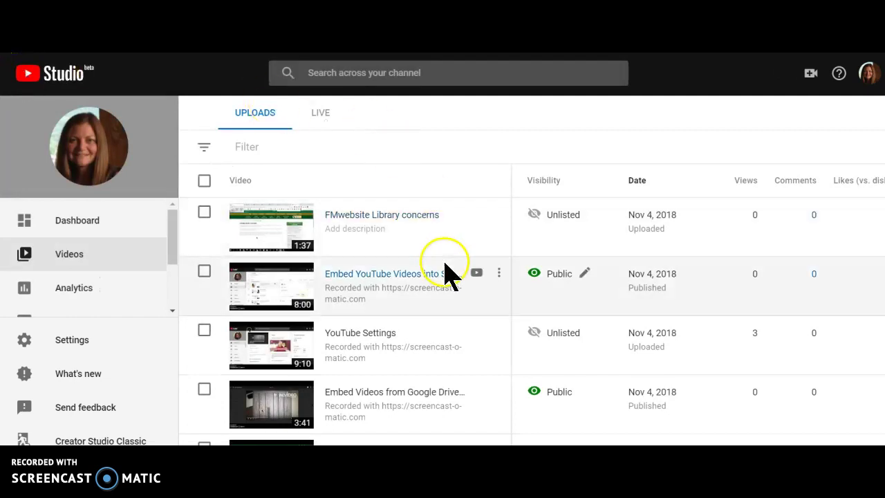
mouse_move(174, 247)
mouse_down()
mouse_move(172, 263)
mouse_move(169, 256)
mouse_up()
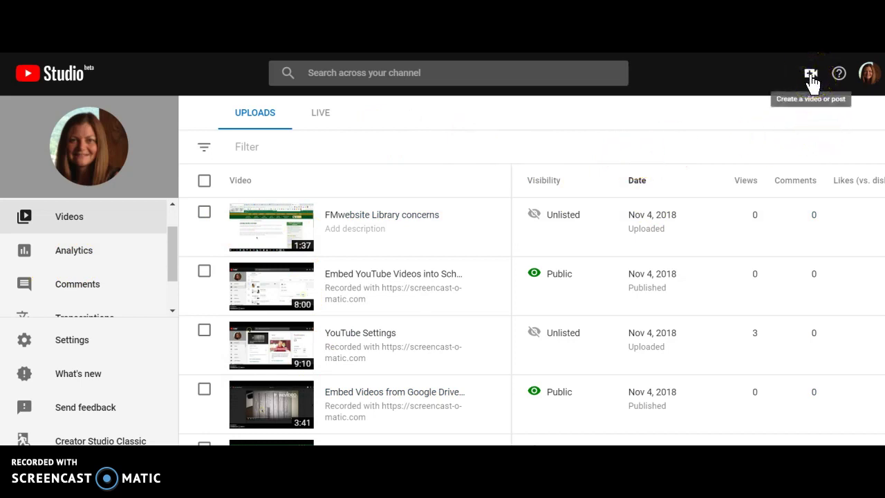
click(811, 74)
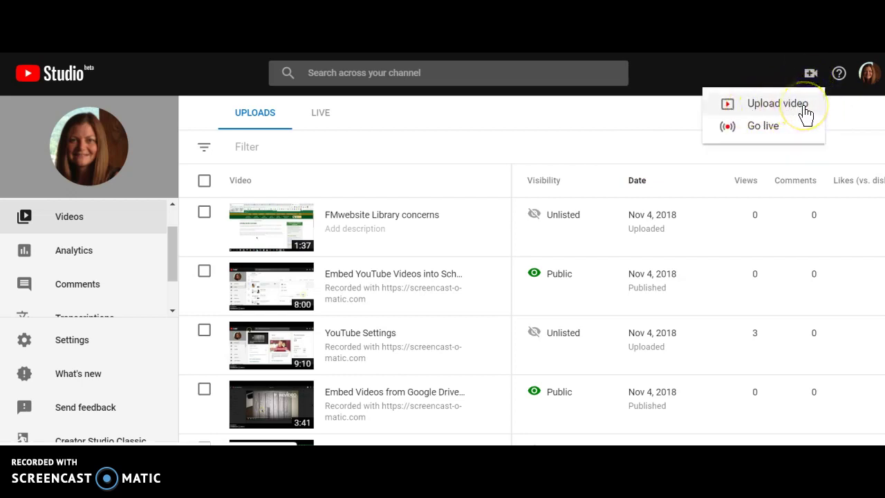
click(803, 106)
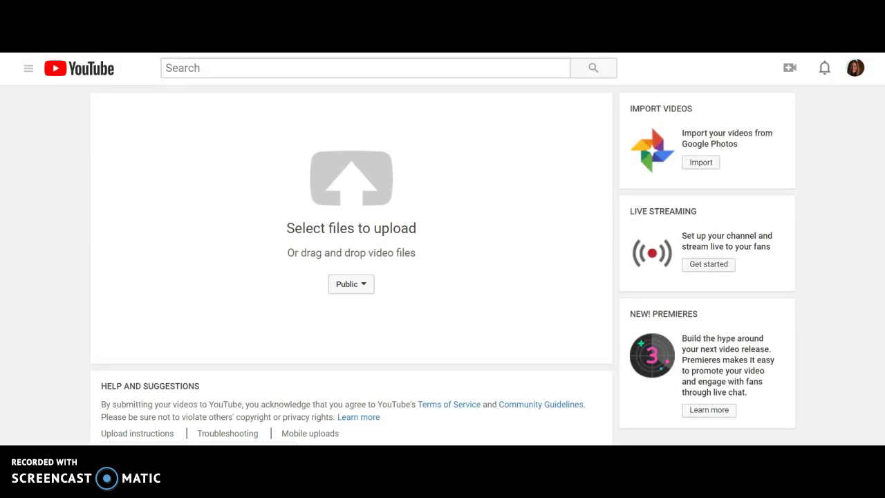
key(alt+Left)
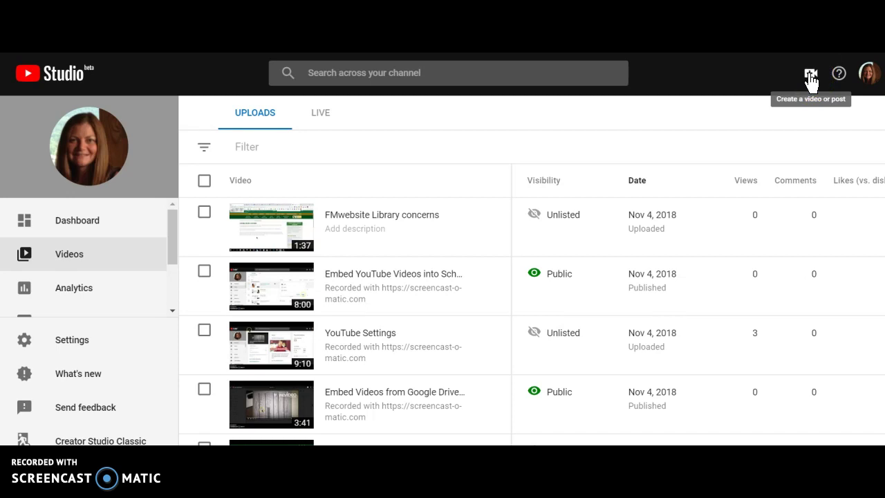
Upload two video files from the Desktop, FMwebsite - Library concerns and Recording #14, to the channel.
click(811, 76)
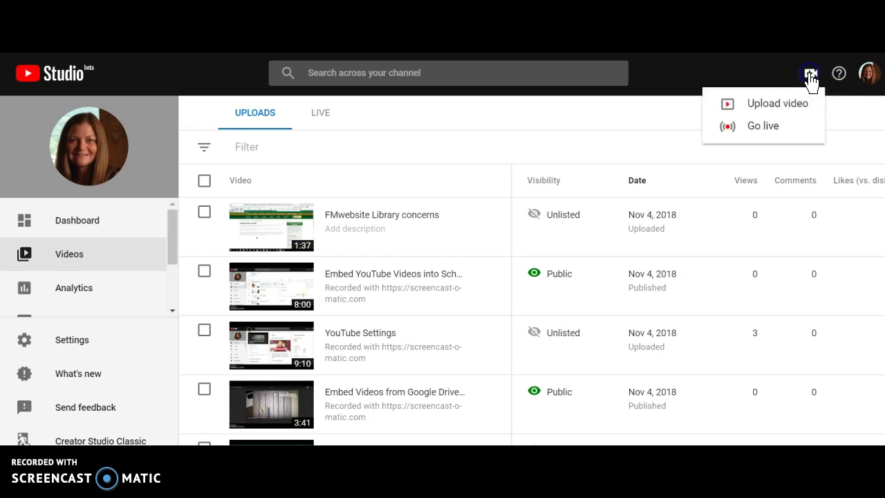
click(777, 105)
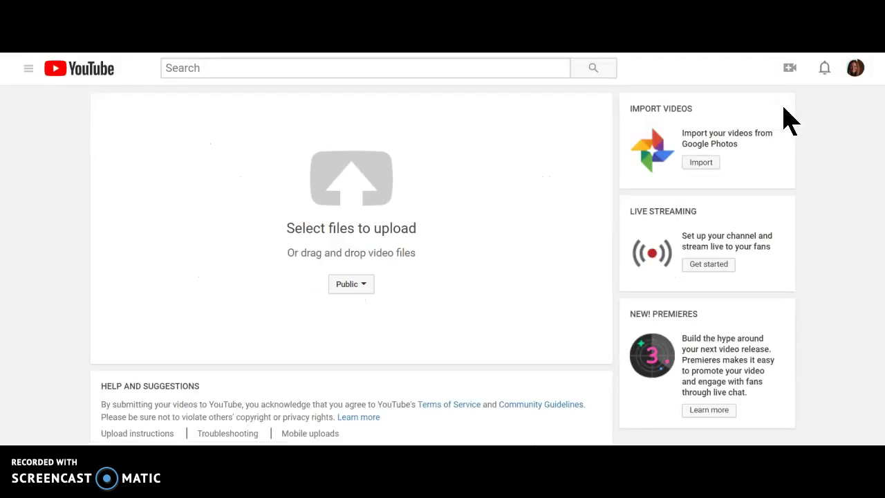
click(361, 183)
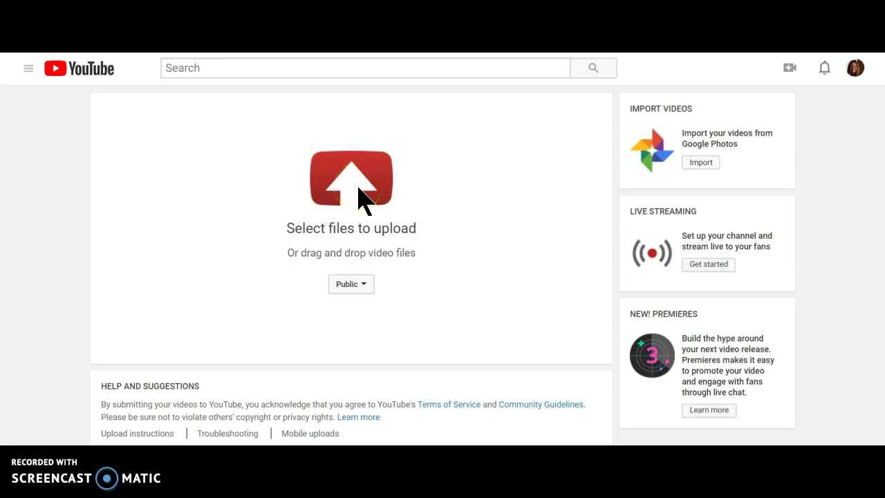
click(351, 196)
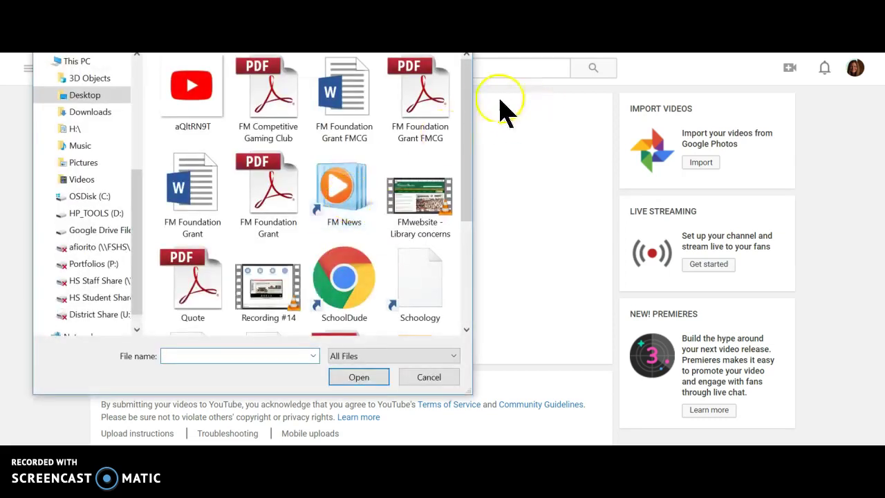
drag(468, 94, 466, 112)
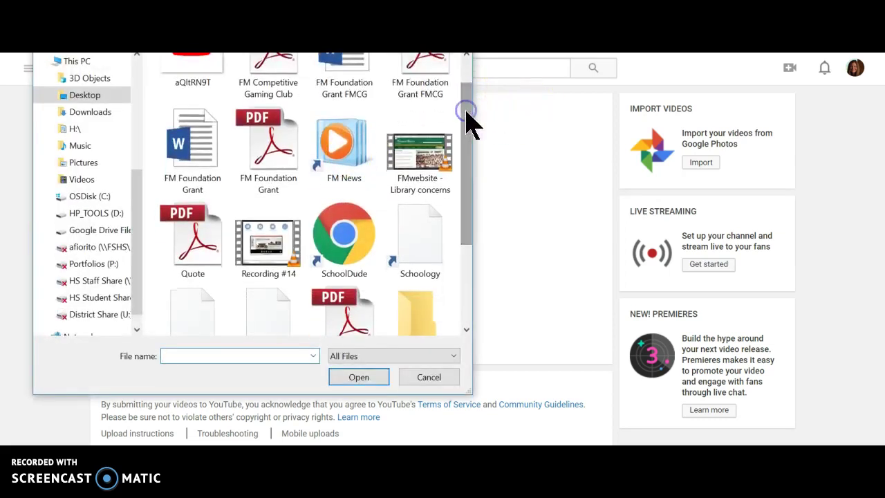
click(424, 148)
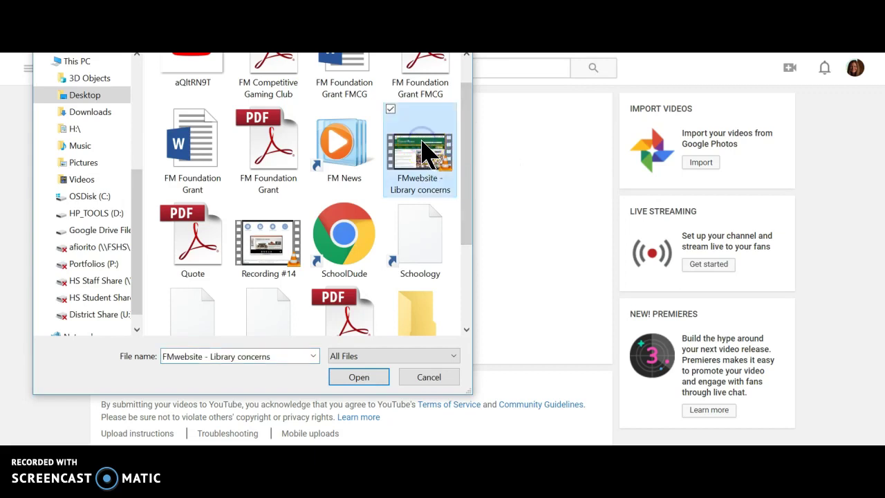
ctrl+click(252, 256)
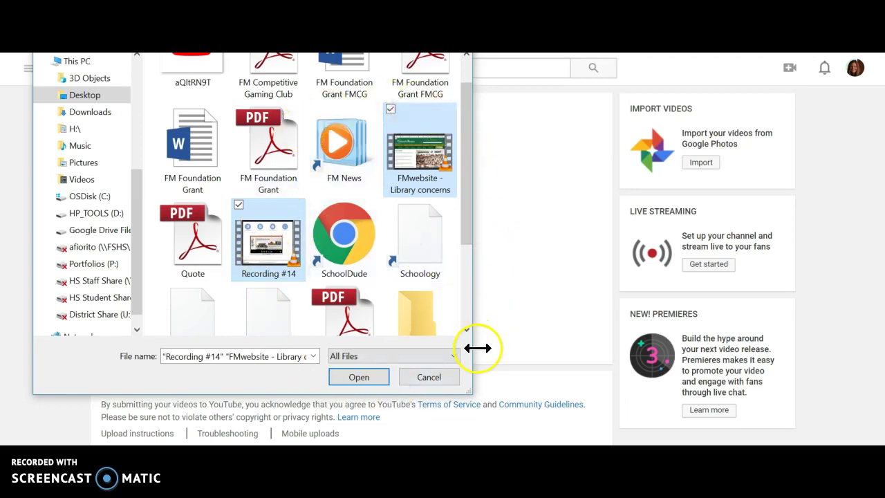
click(360, 376)
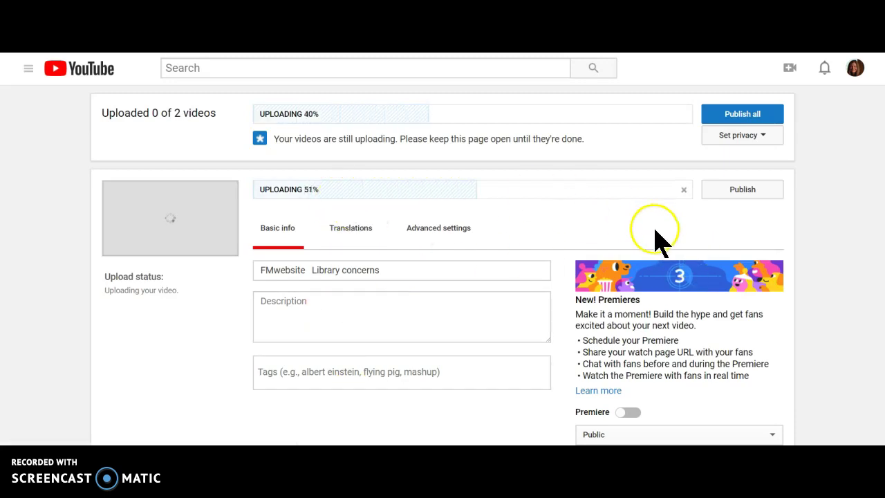
Look over both uploads and the basic info fields of FMwebsite Library concerns, including title, description and tags.
scroll(442, 266, down, 1)
scroll(443, 266, down, 8)
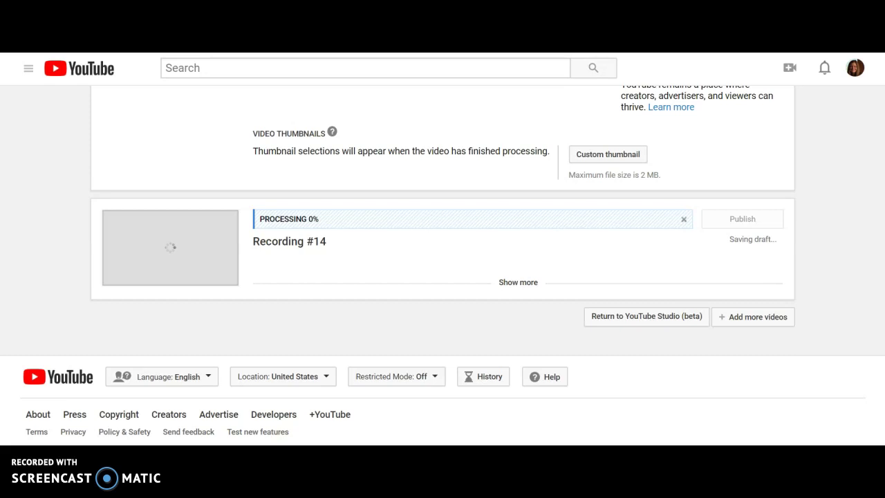
scroll(880, 159, up, 6)
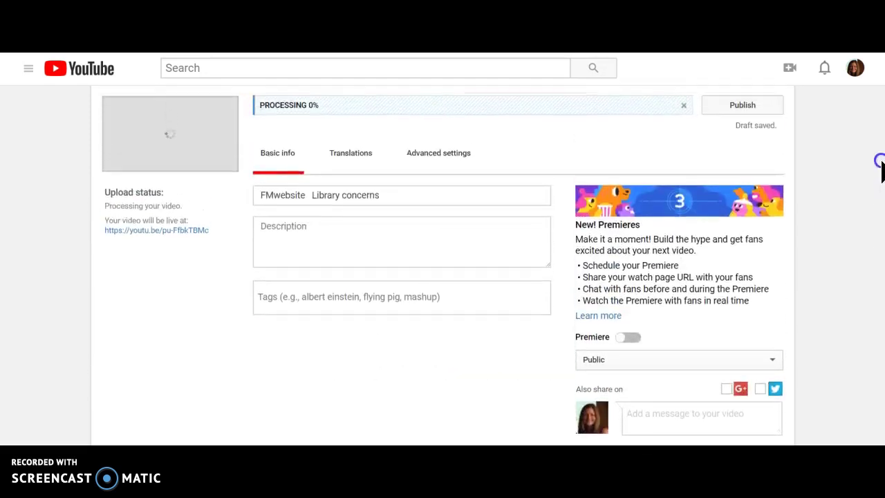
scroll(880, 145, up, 1)
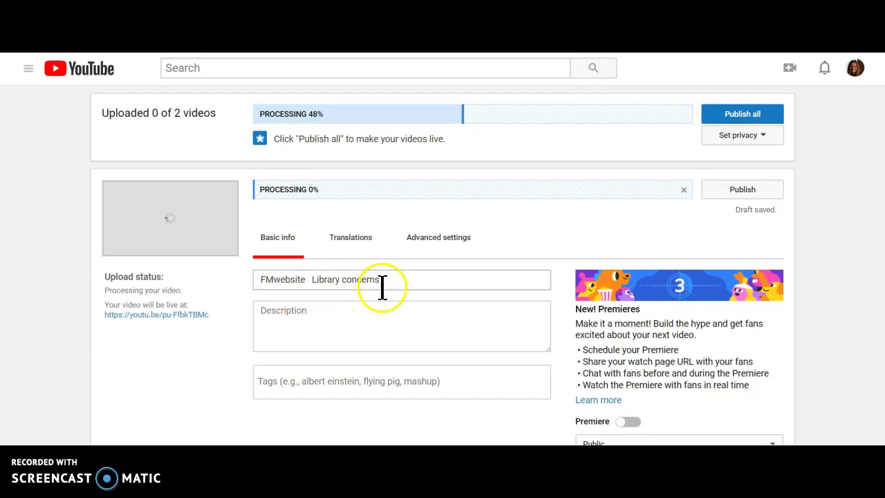
click(285, 322)
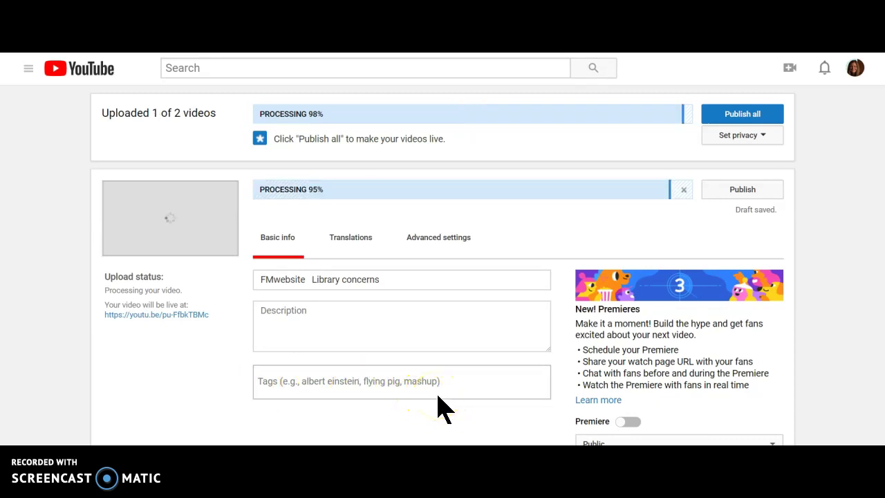
Review the Translations and Advanced settings of FMwebsite Library concerns, including comments, license, category, language and distribution options.
click(363, 241)
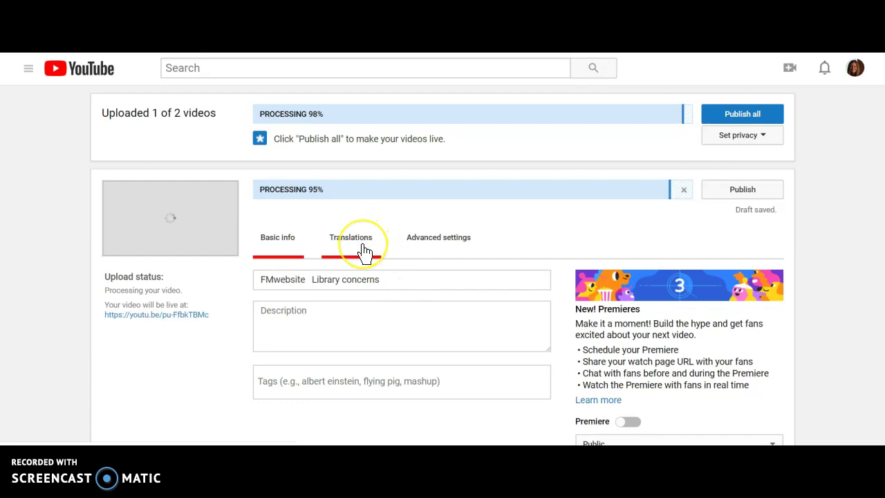
click(458, 245)
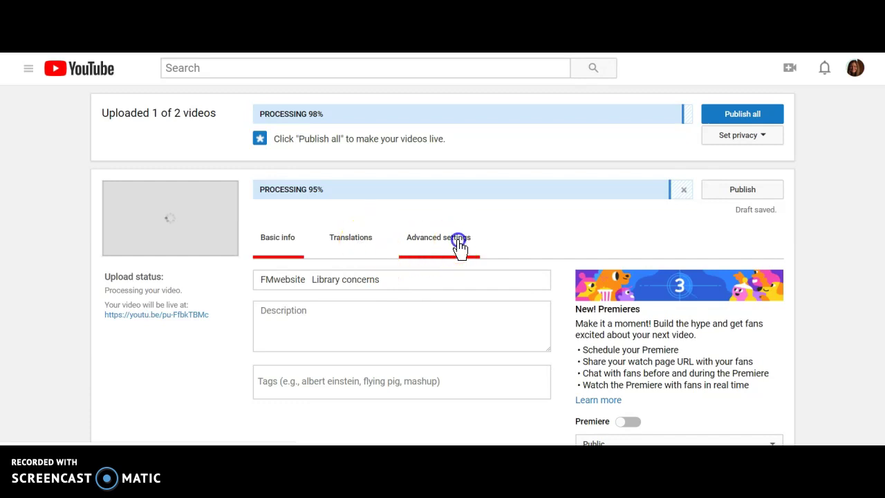
scroll(767, 307, down, 4)
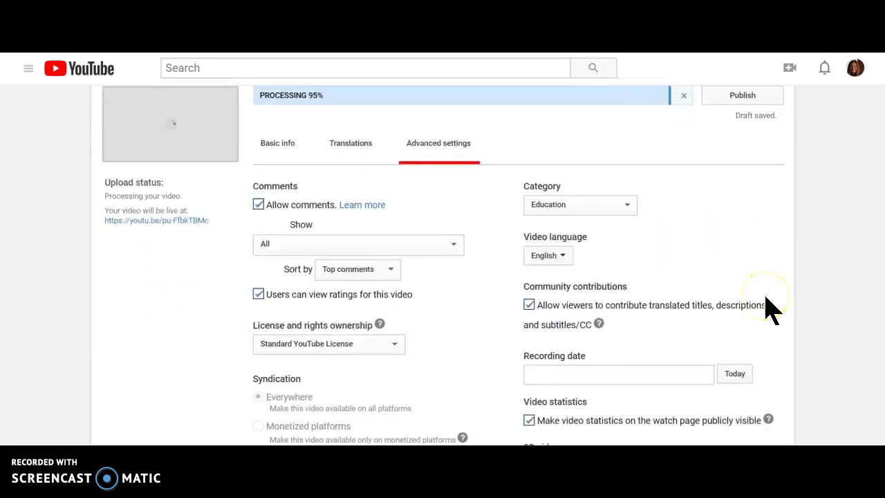
scroll(771, 308, down, 2)
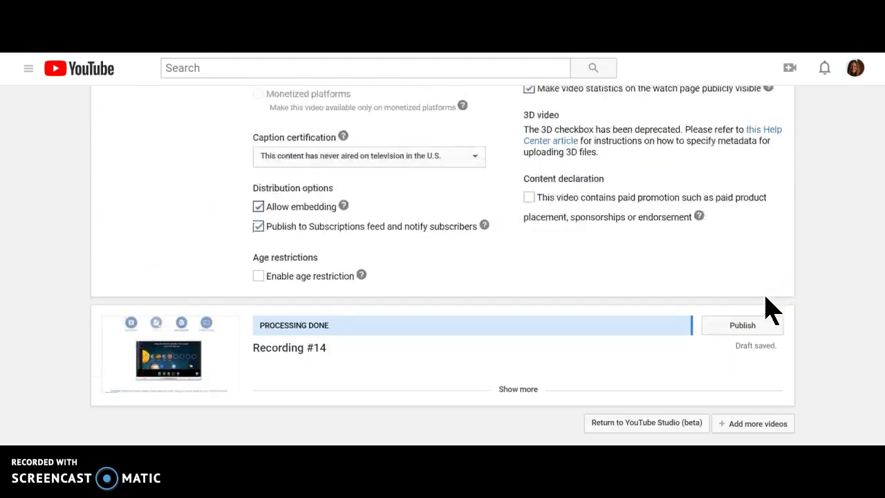
scroll(771, 308, up, 4)
scroll(771, 309, up, 2)
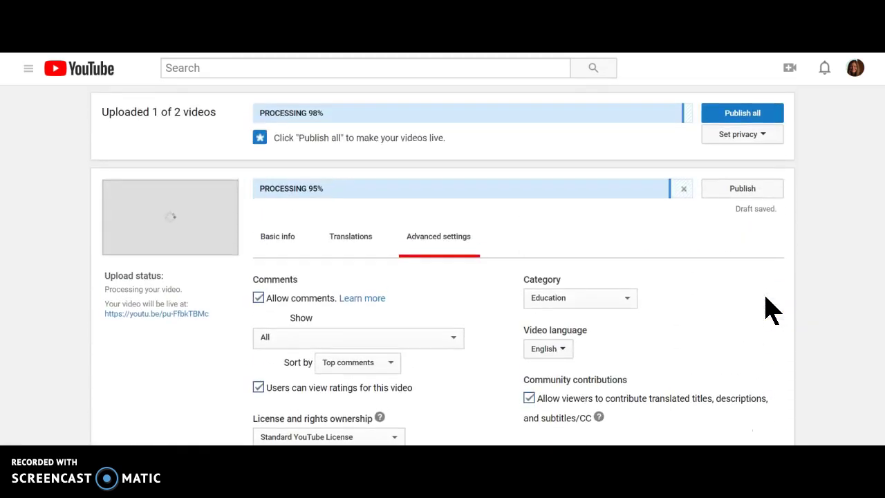
scroll(772, 308, down, 2)
scroll(771, 310, down, 1)
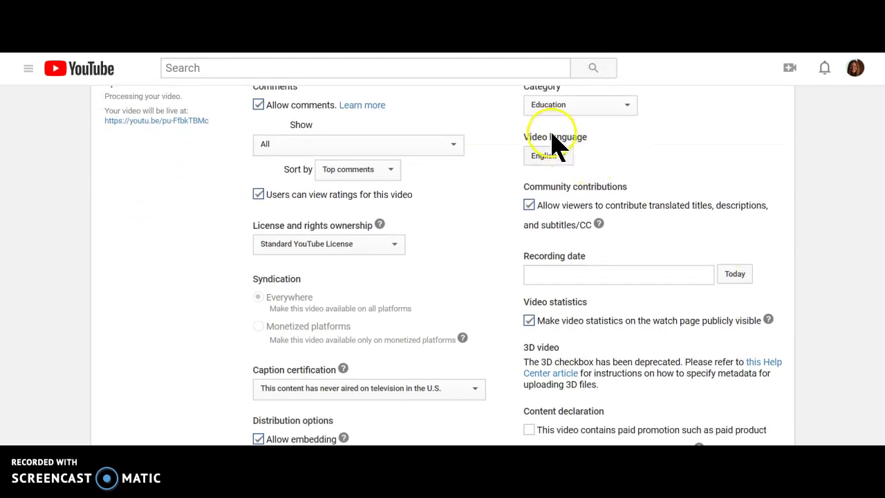
Check the basic info of the Recording #14 upload and publish the video.
scroll(509, 277, up, 10)
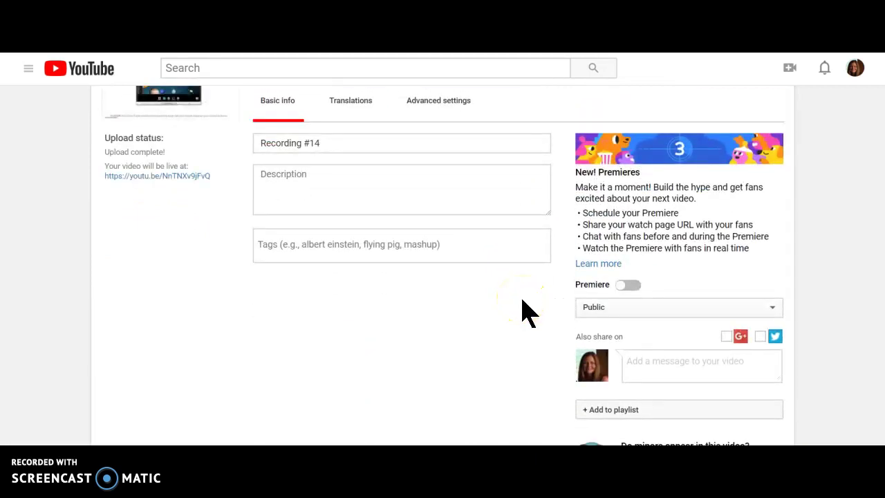
scroll(527, 308, up, 2)
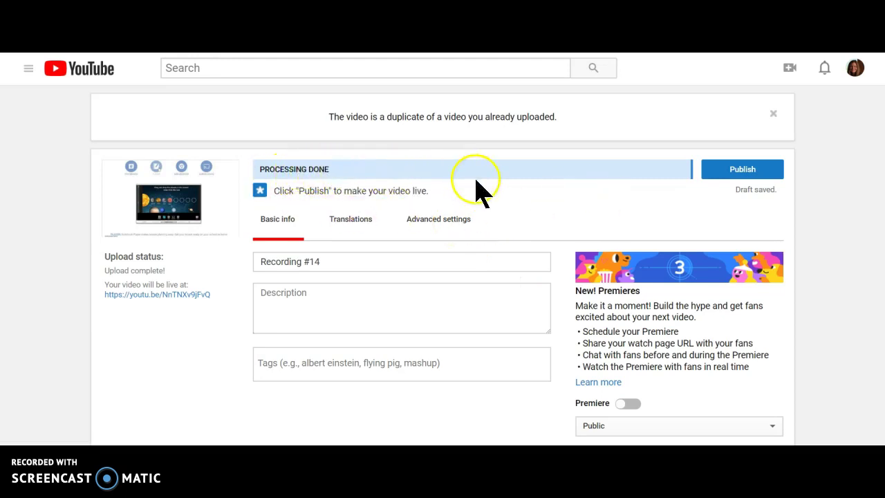
click(736, 170)
click(745, 174)
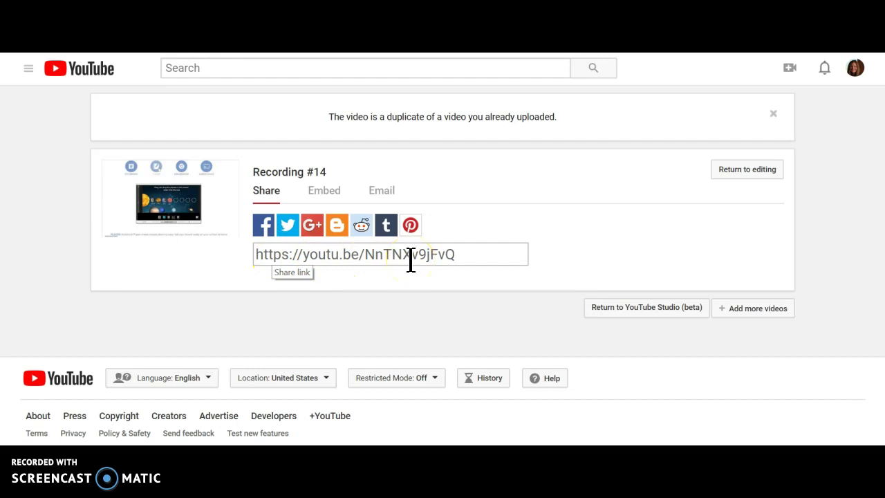
View the embed code for Recording #14, then return to YouTube Studio (beta).
click(329, 197)
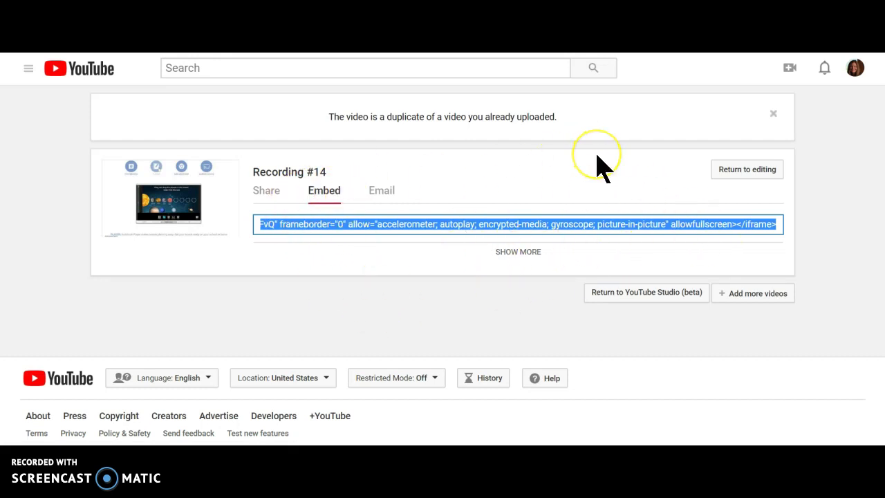
scroll(442, 265, down, 1)
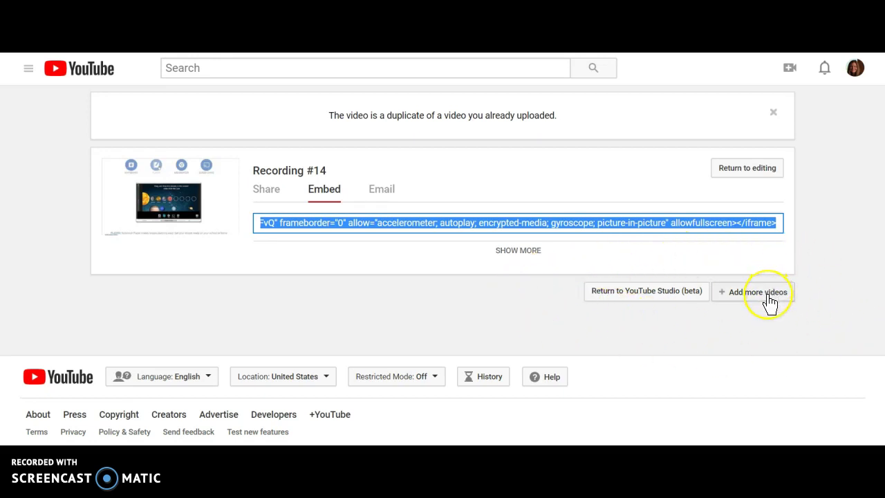
click(671, 291)
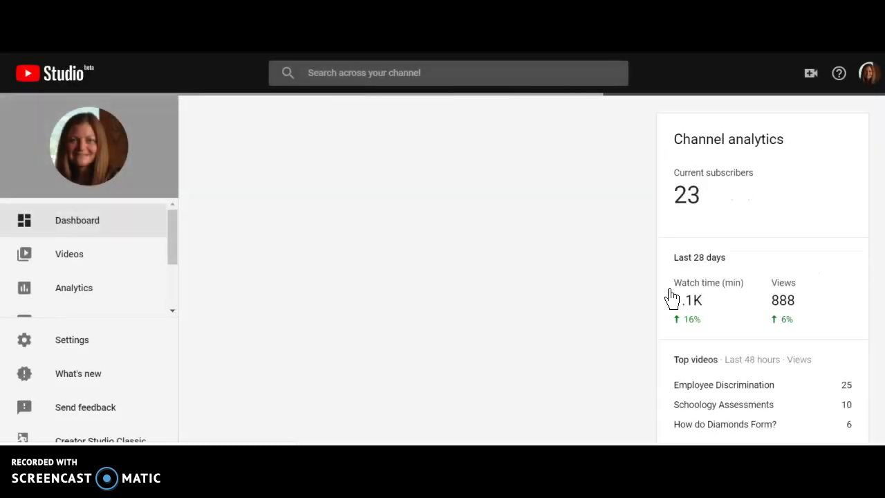
Open the Go live setup and review the webcam stream info and the upcoming streams.
click(811, 76)
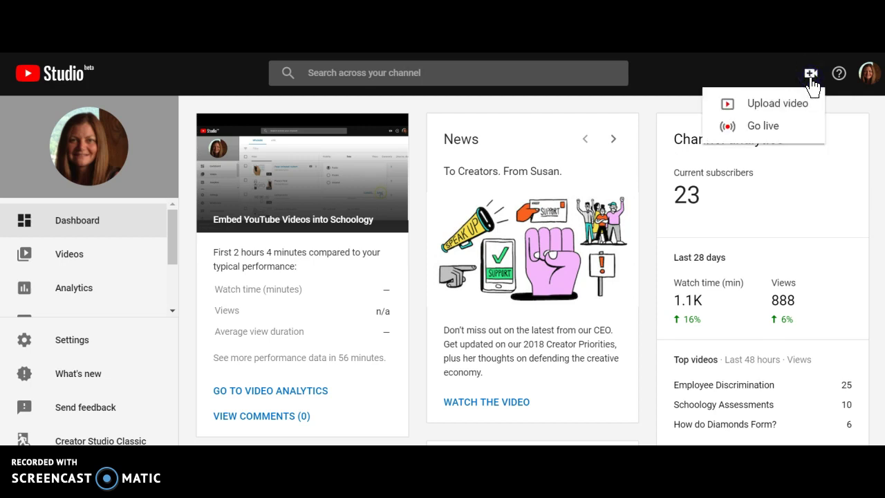
click(801, 130)
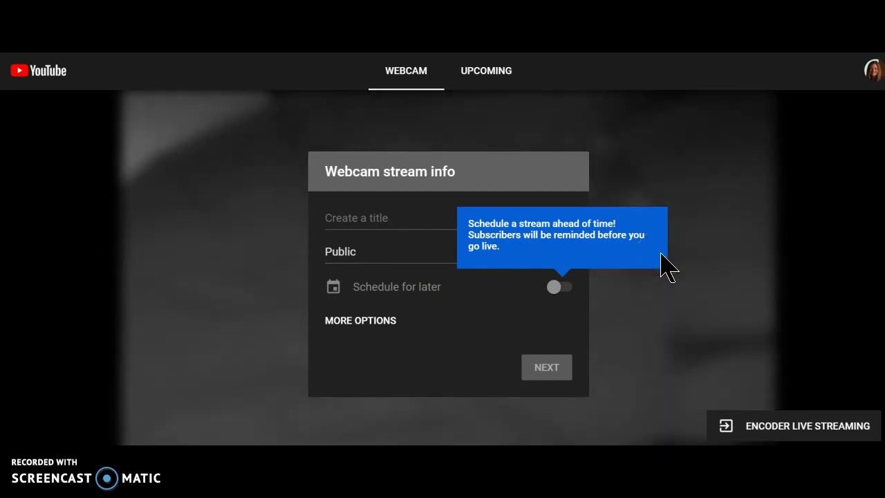
click(547, 368)
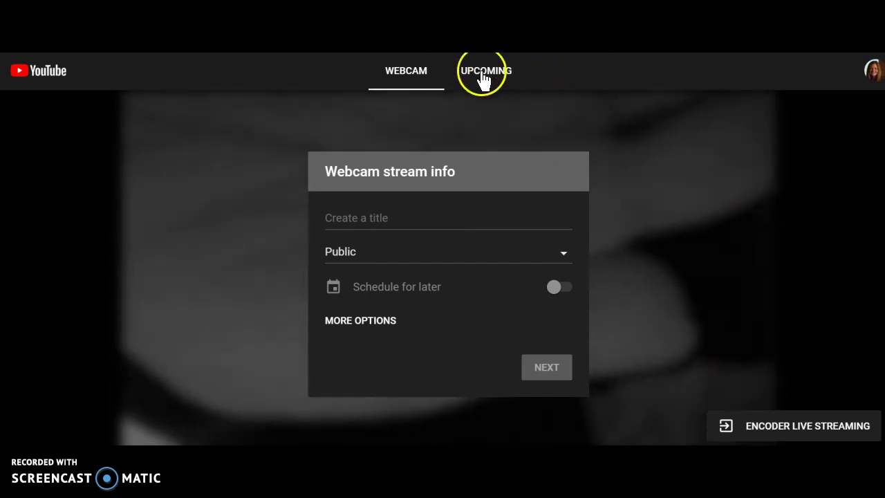
click(482, 73)
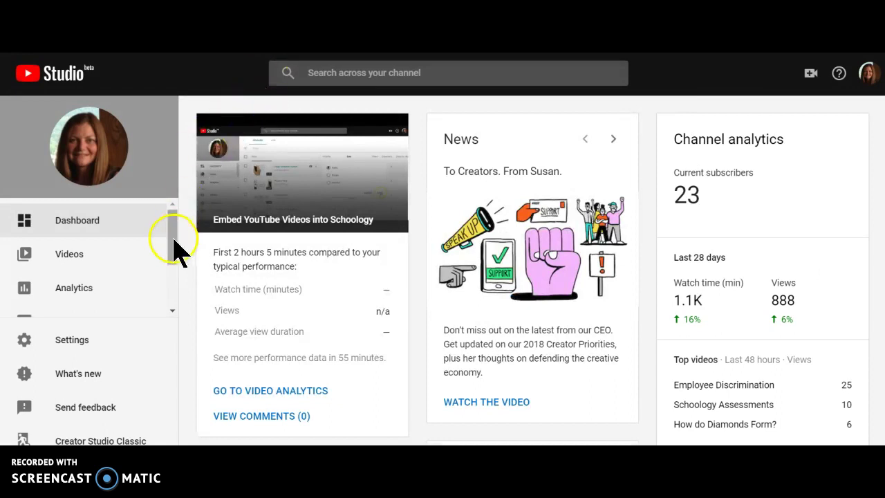
Open the channel's analytics and review the overview chart, top videos and latest activity for the last 28 days.
drag(174, 239, 176, 263)
click(94, 239)
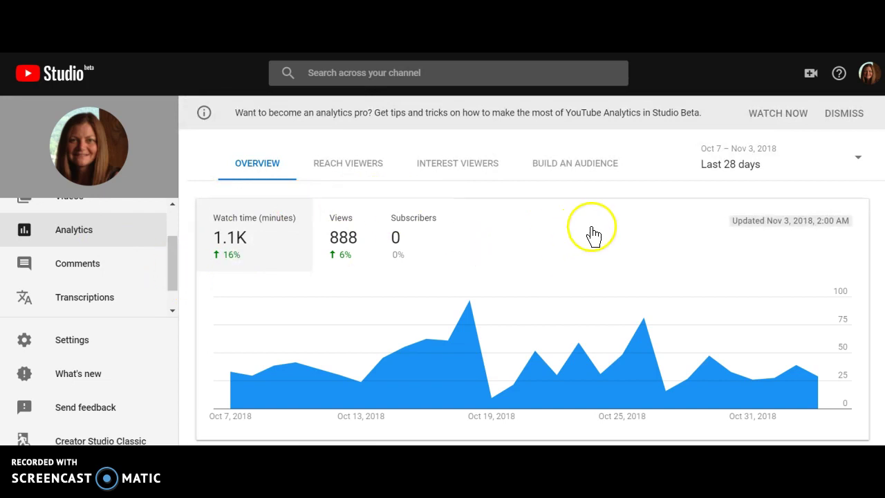
scroll(604, 237, down, 3)
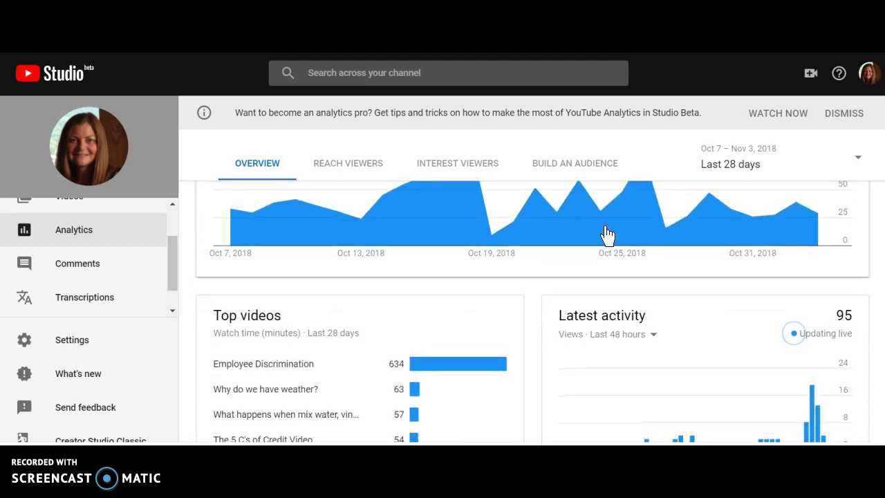
scroll(605, 235, down, 3)
scroll(606, 234, up, 6)
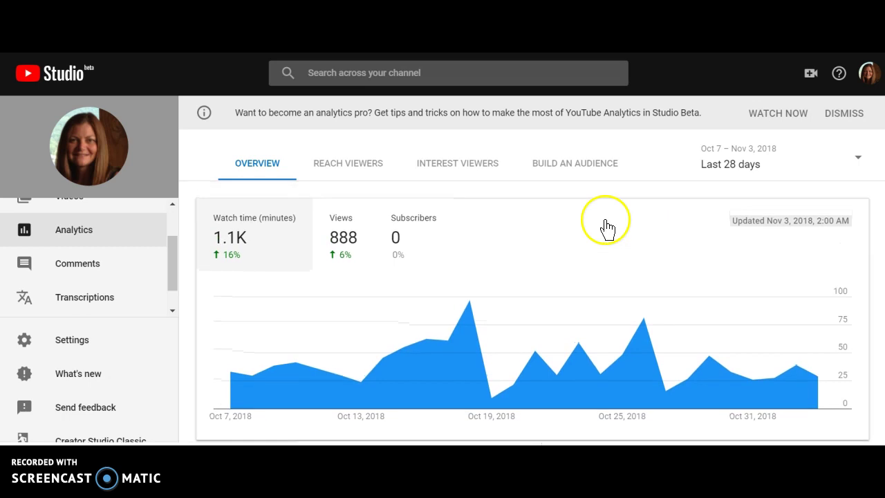
Open the channel's comments and look through the public ones.
click(113, 265)
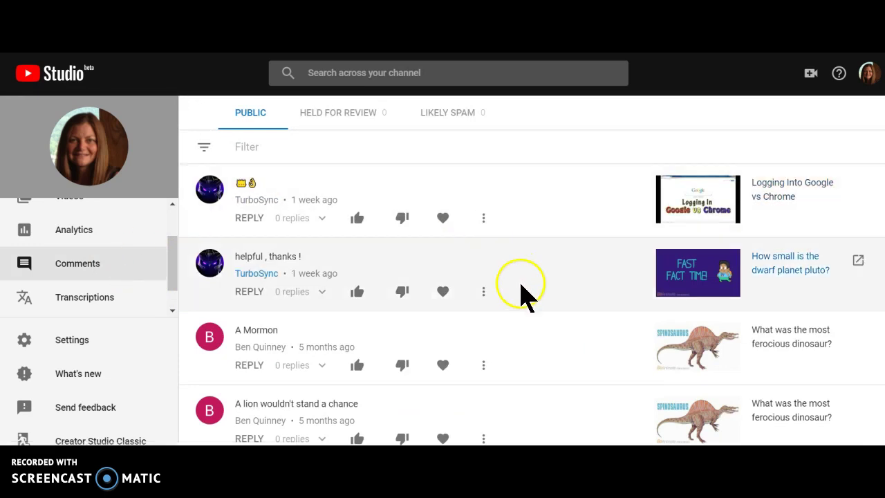
scroll(520, 293, down, 1)
scroll(520, 294, down, 1)
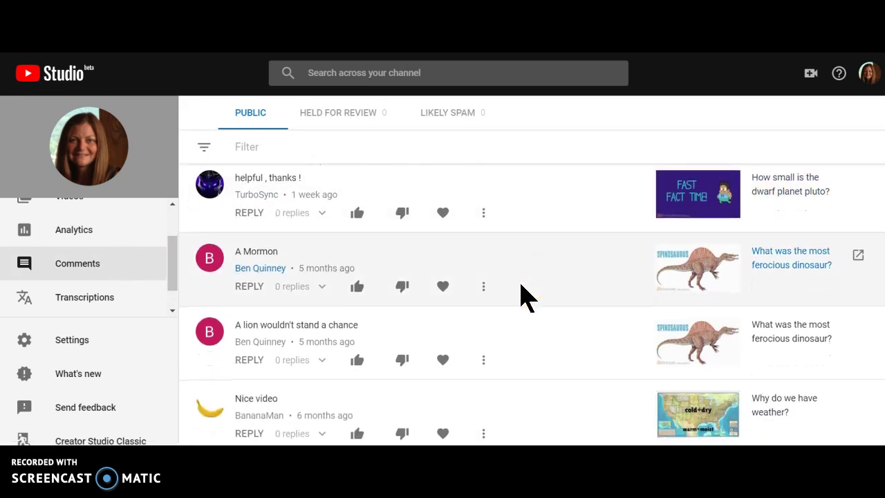
scroll(520, 294, up, 2)
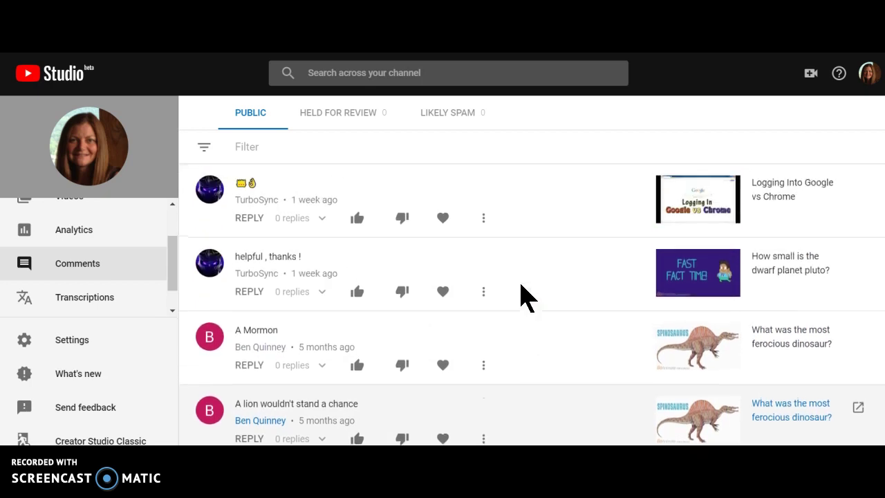
click(520, 294)
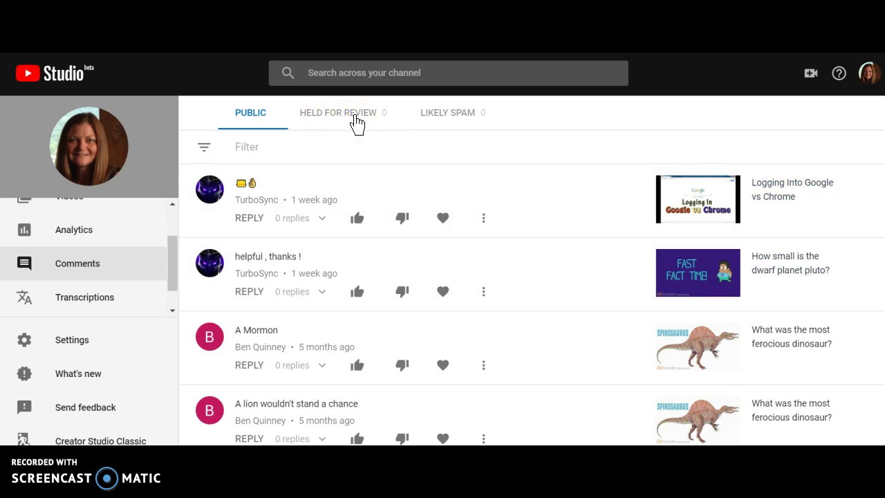
Check the comments held for review, then open the channel's video transcriptions list.
click(355, 120)
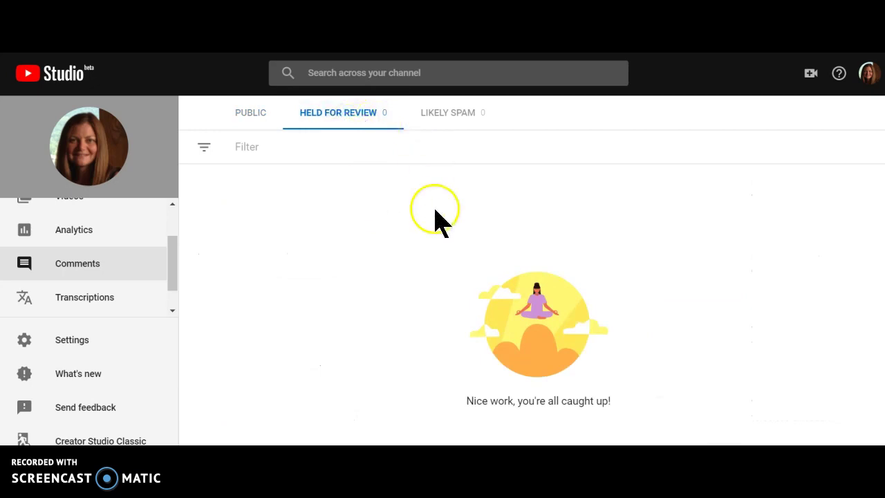
click(83, 309)
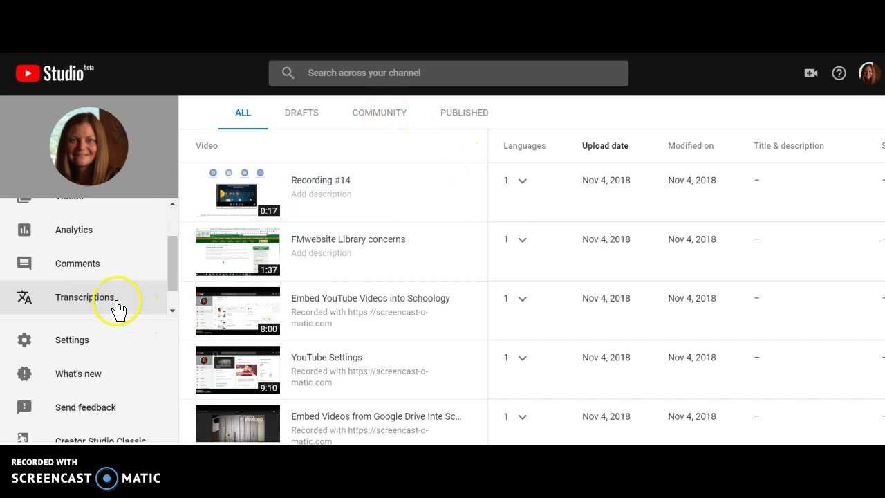
Open the Audio library from the other features and browse its free music tracks.
drag(174, 277, 176, 296)
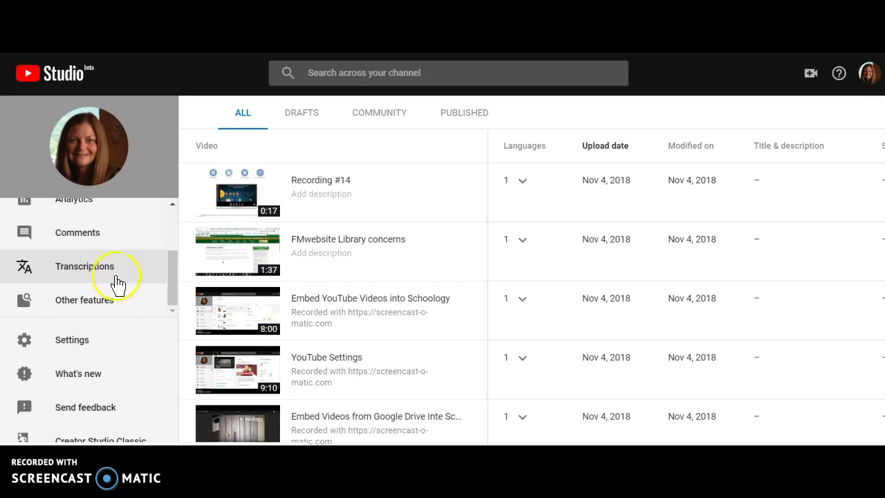
click(122, 304)
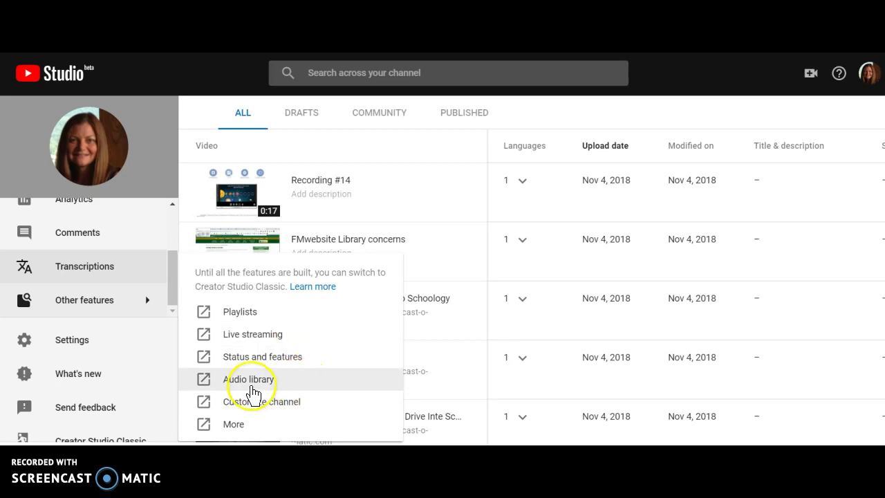
click(251, 384)
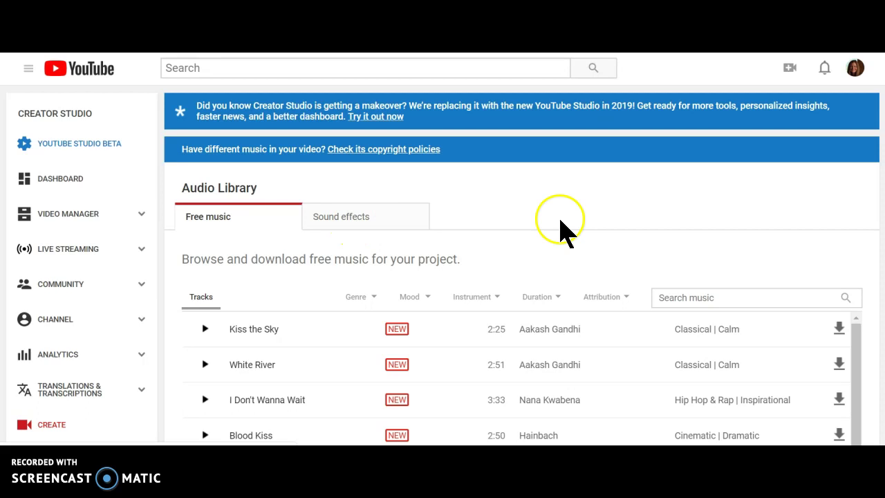
scroll(628, 233, down, 3)
scroll(628, 233, down, 6)
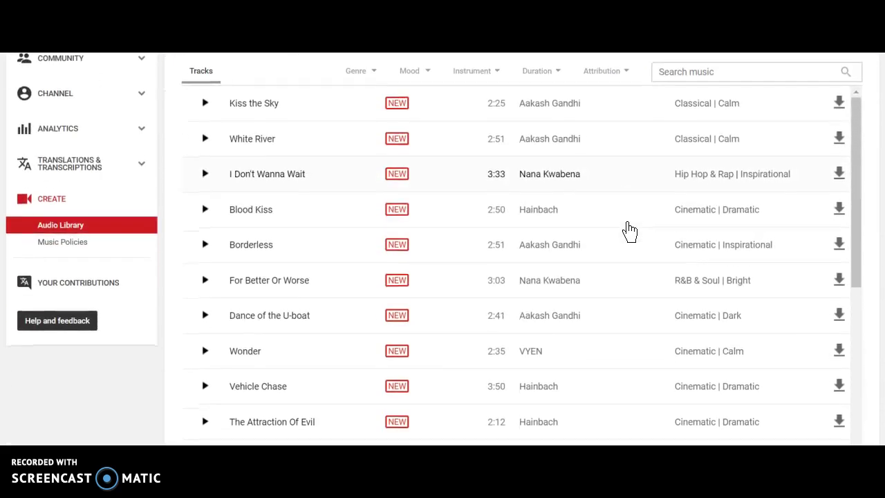
scroll(627, 232, down, 4)
scroll(627, 233, up, 7)
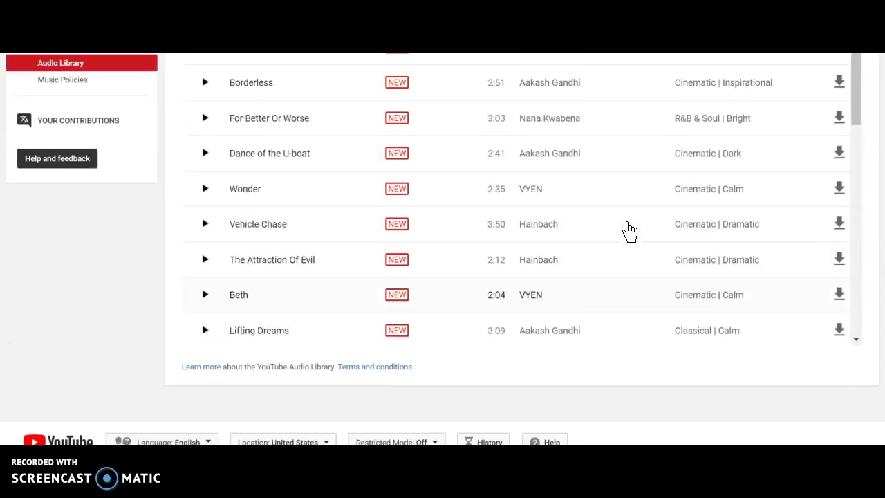
scroll(628, 233, up, 6)
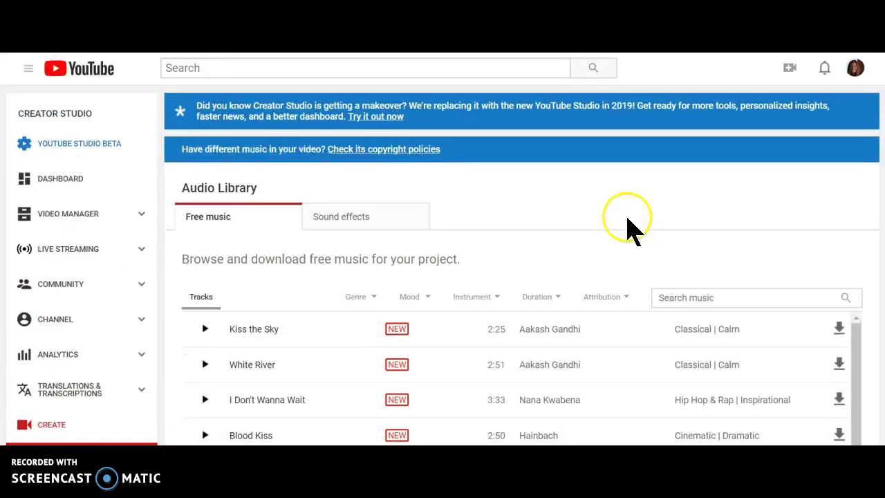
scroll(627, 223, down, 9)
scroll(627, 225, down, 4)
scroll(627, 226, up, 10)
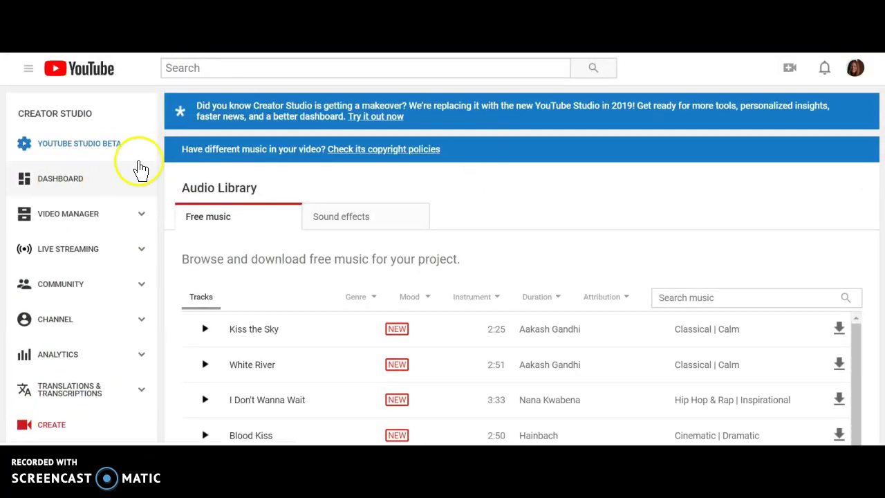
Return to YouTube Studio (beta) and open Customize channel from the other features.
click(74, 153)
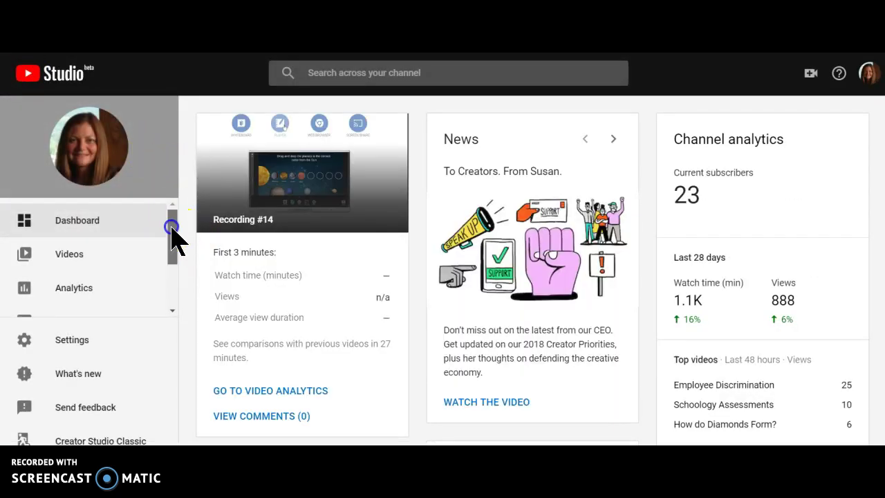
drag(173, 233, 171, 280)
mouse_move(100, 317)
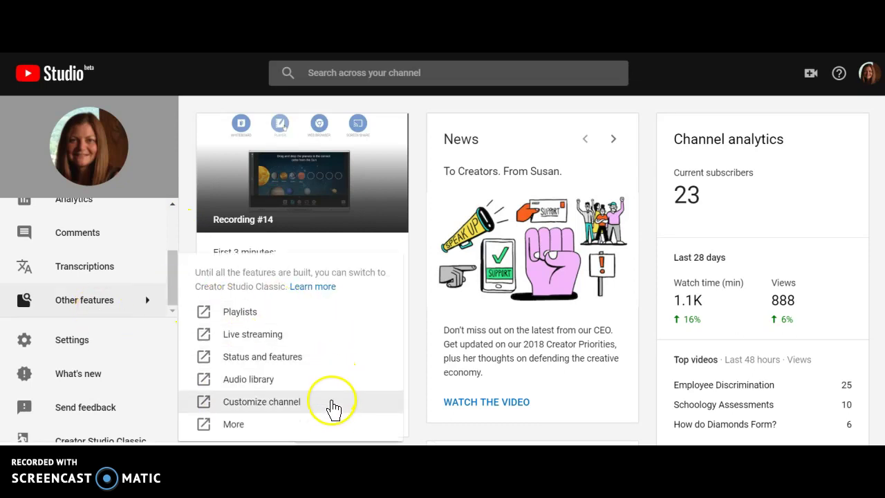
click(333, 408)
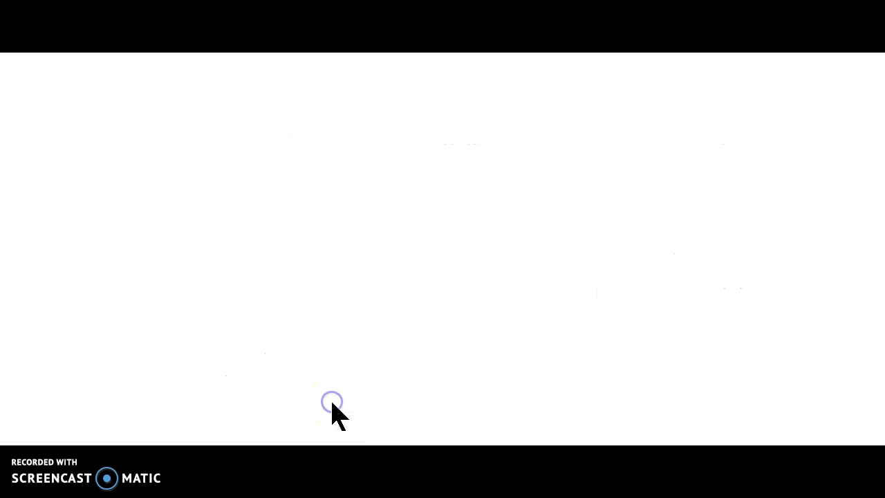